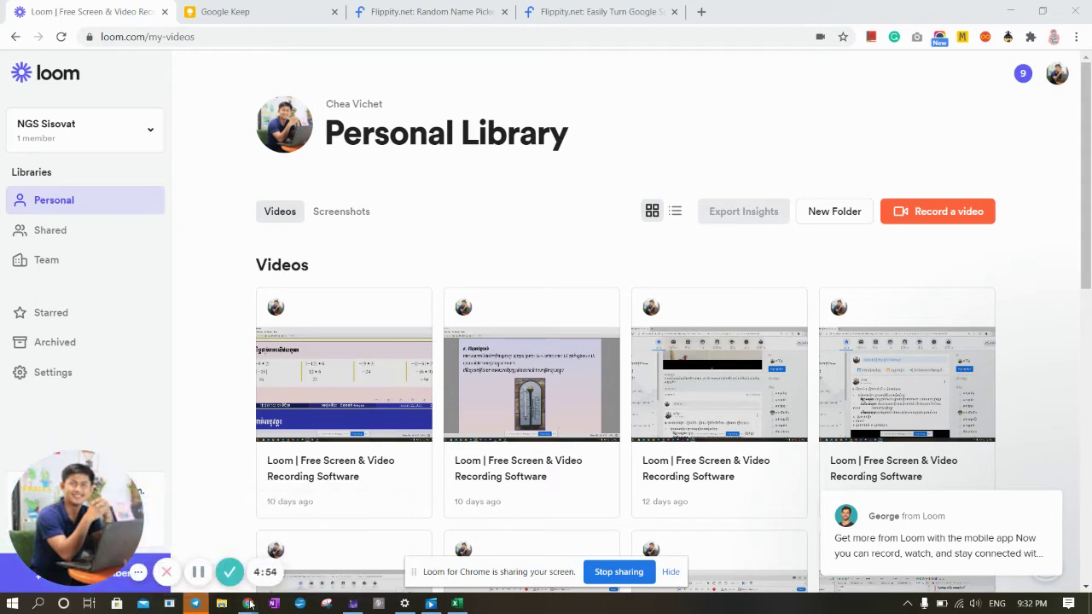
- Bring Chrome forward and show the Google Keep note listing the class Flippity links
{"action": "mouse_move", "coordinate": [247, 603]}
{"action": "left_click", "coordinate": [208, 559]}
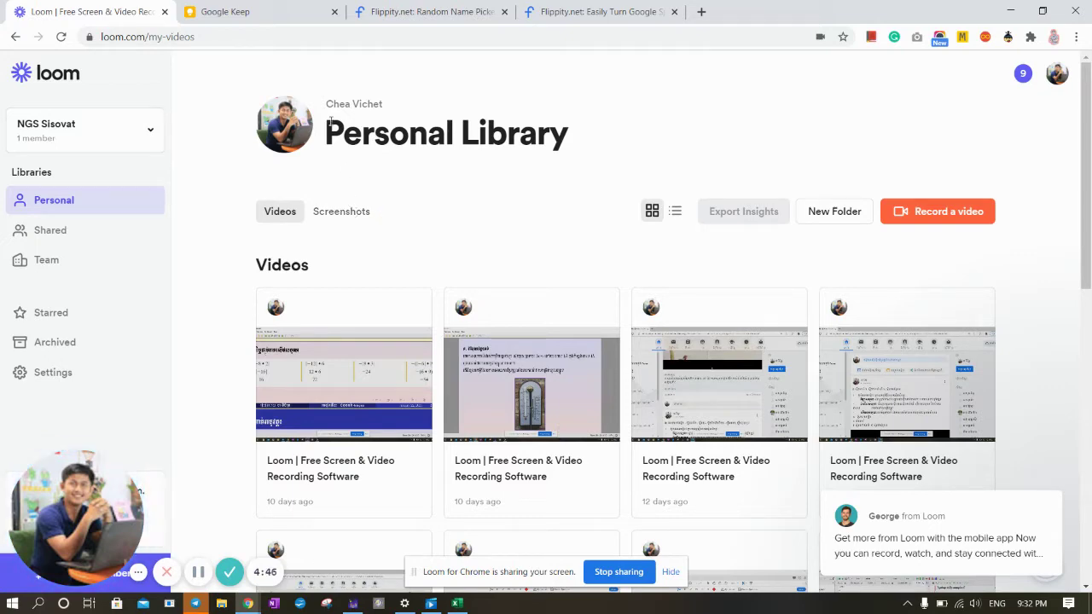
{"action": "left_click", "coordinate": [260, 10]}
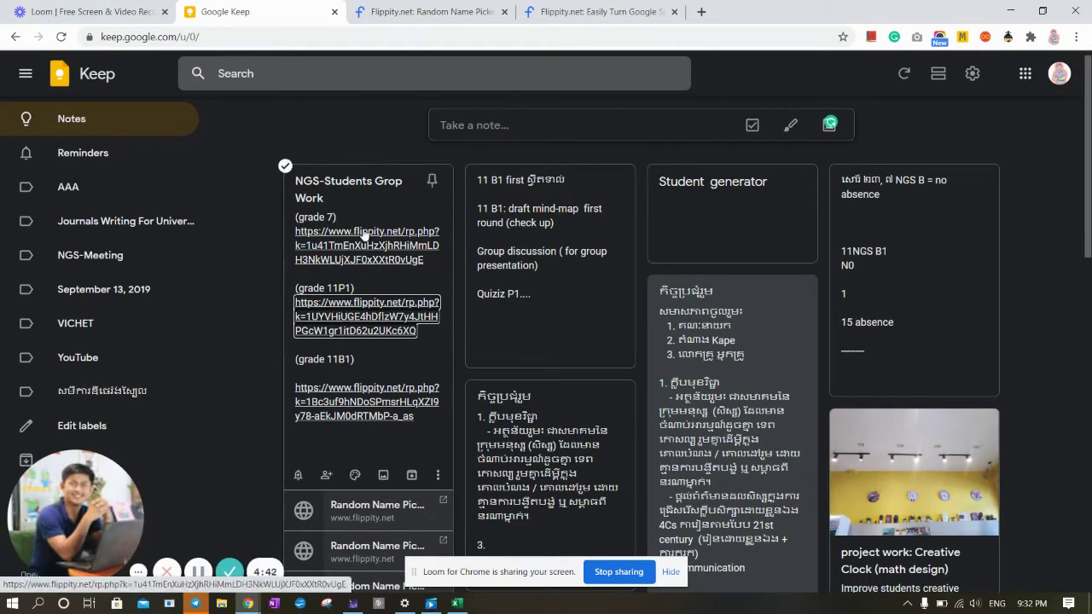
- Open the grade 11B1 name picker and view the class as 4, 3, then 5 teams
{"action": "left_click", "coordinate": [327, 396]}
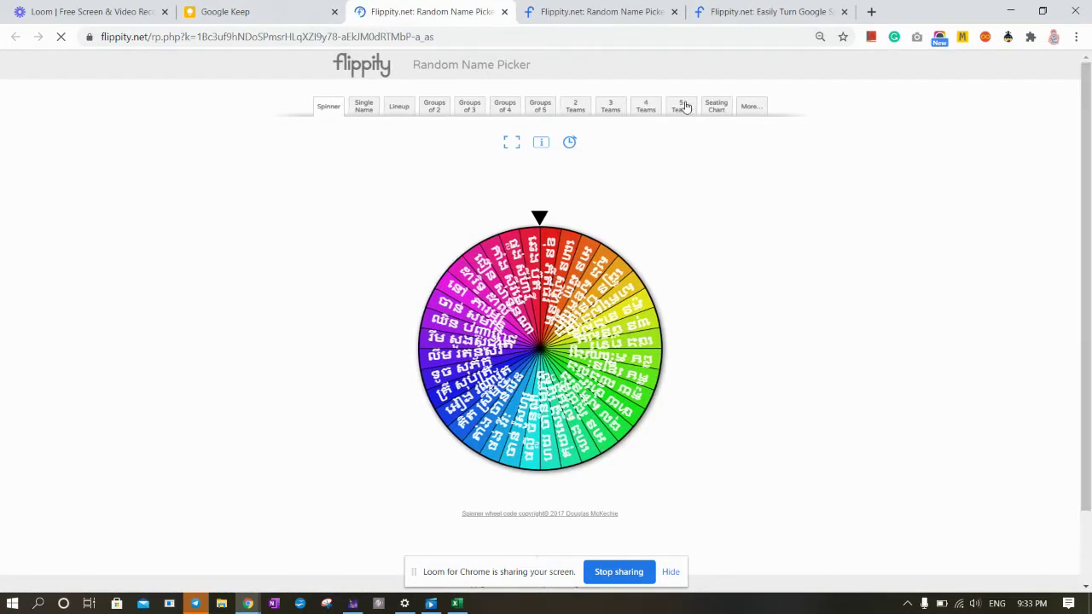
{"action": "left_click", "coordinate": [650, 106]}
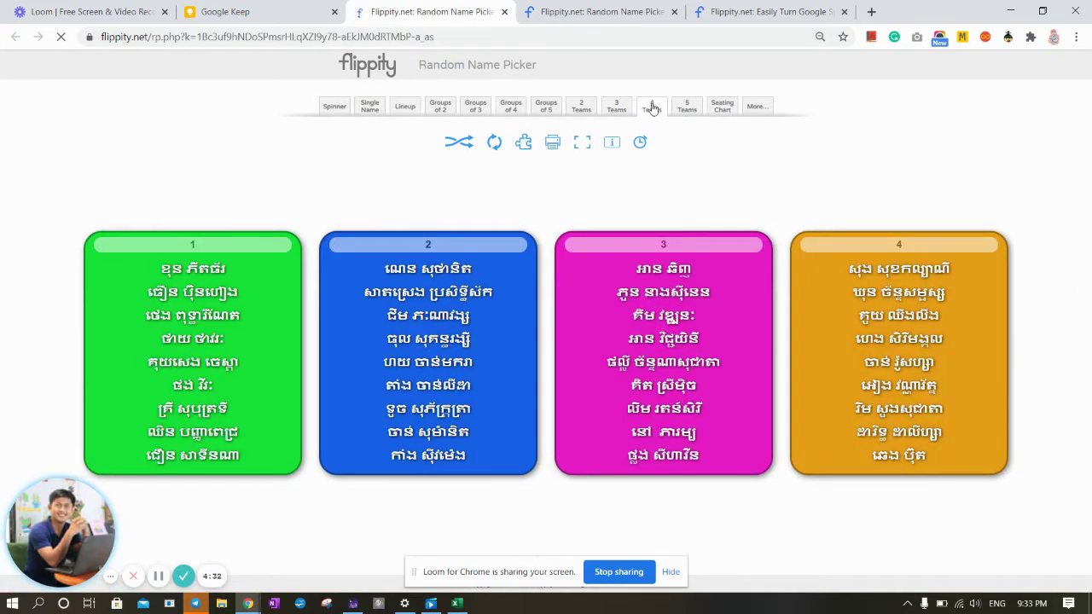
{"action": "left_click", "coordinate": [614, 106]}
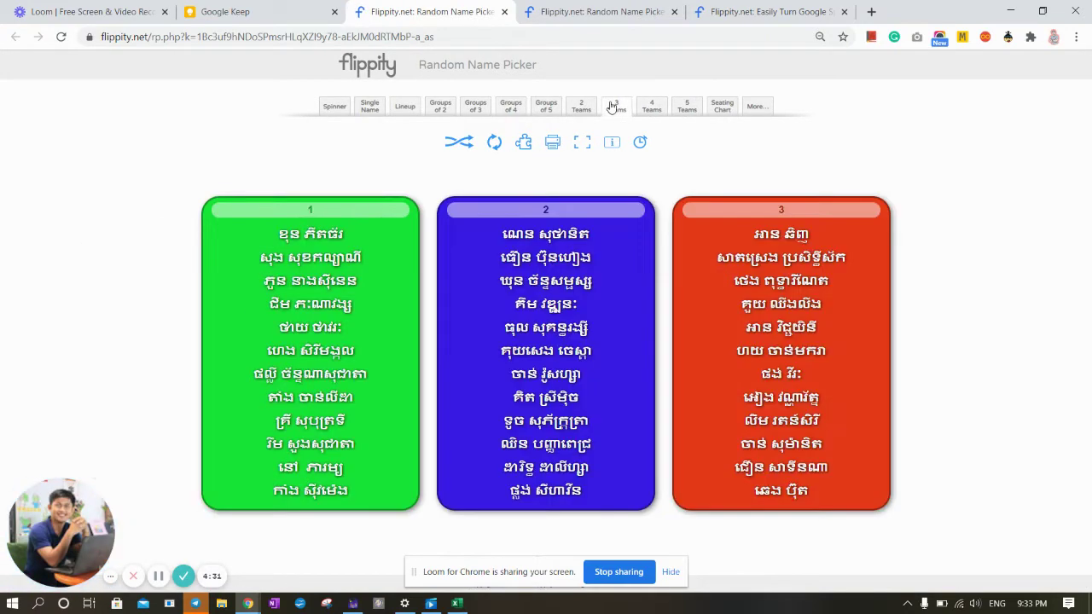
{"action": "left_click", "coordinate": [687, 107]}
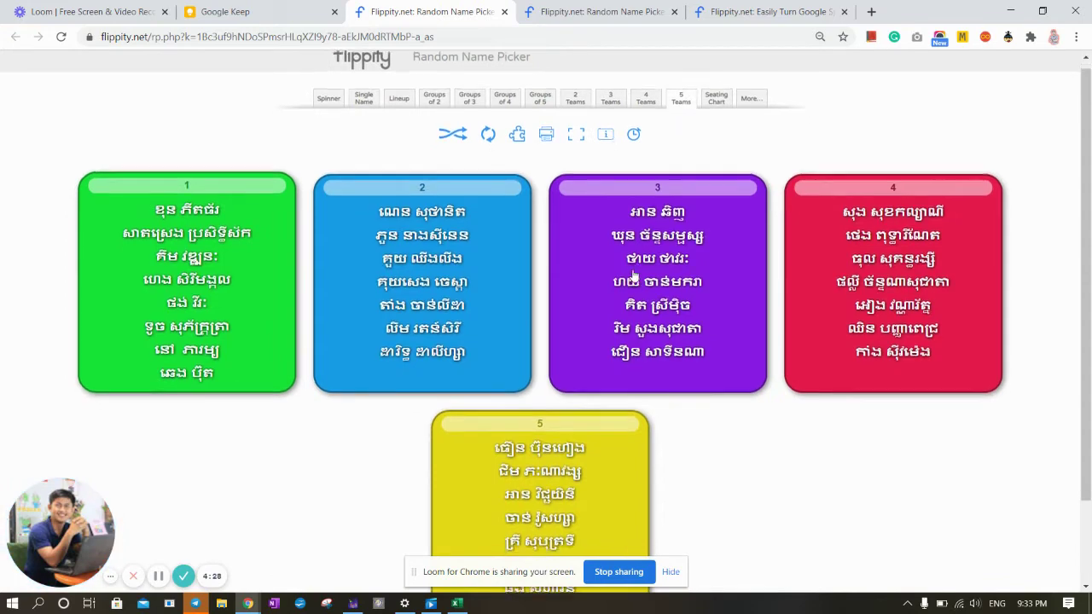
{"action": "scroll", "coordinate": [633, 276], "scroll_direction": "down", "scroll_amount": 2}
{"action": "scroll", "coordinate": [602, 253], "scroll_direction": "up", "scroll_amount": 2}
- Shuffle and rotate the five teams, then open a blank browser tab
{"action": "left_click", "coordinate": [453, 142]}
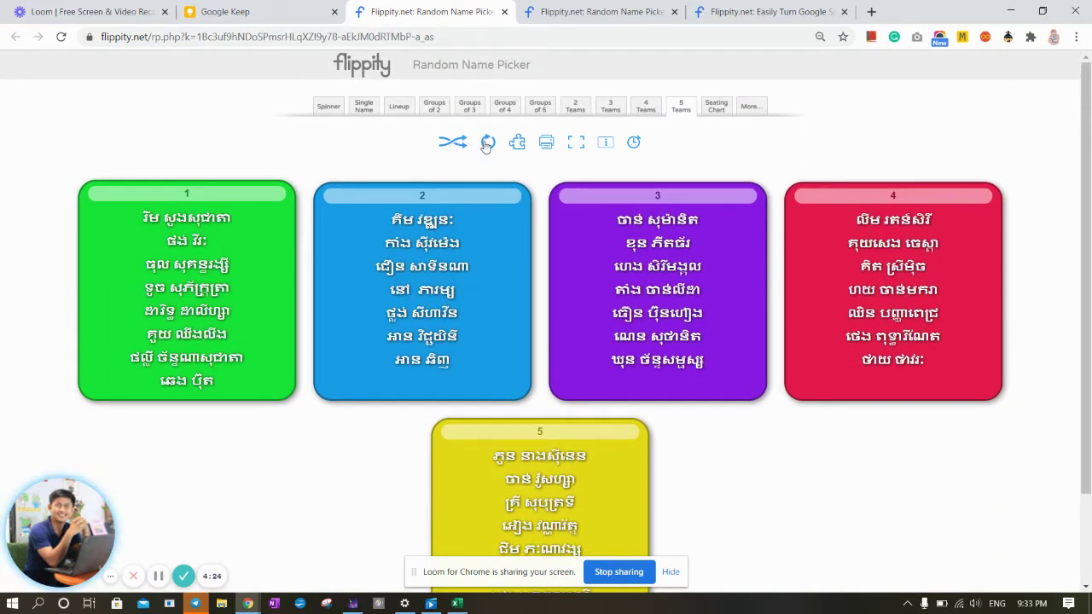
{"action": "left_click", "coordinate": [487, 144]}
{"action": "left_click", "coordinate": [465, 146]}
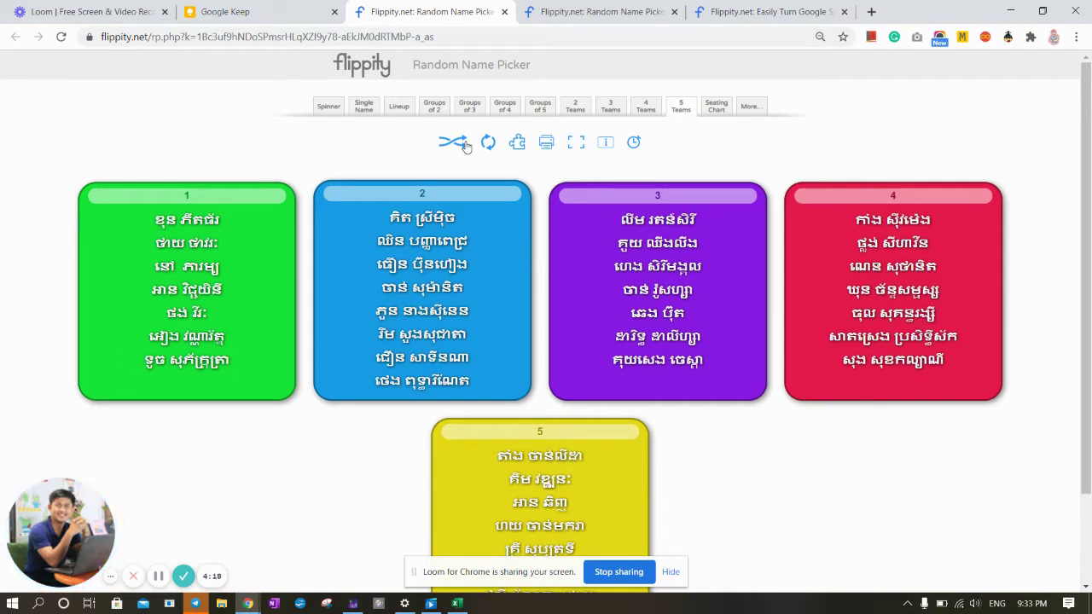
{"action": "left_click", "coordinate": [872, 12]}
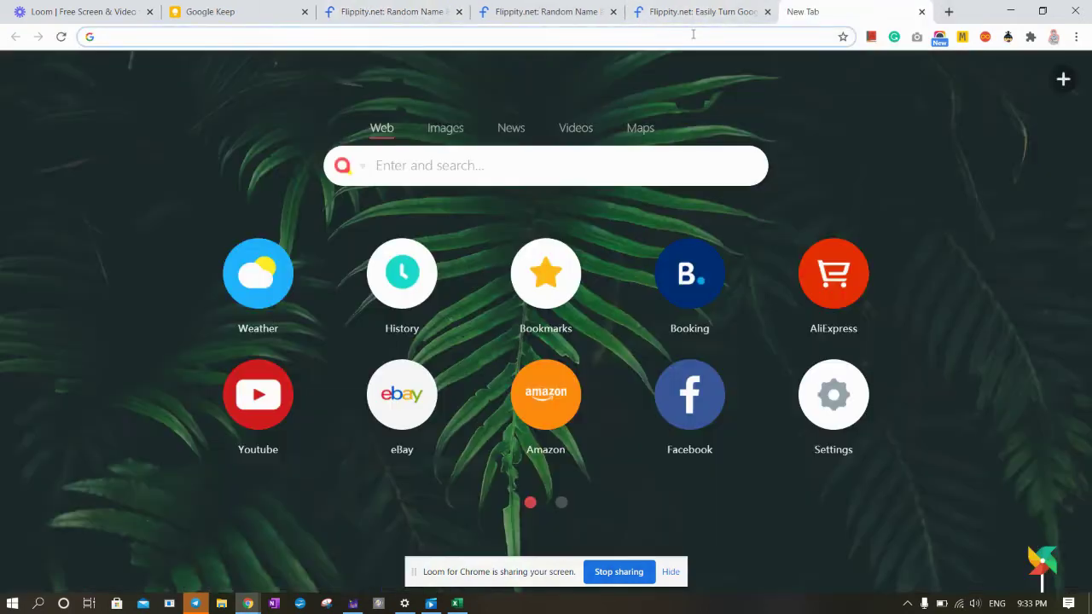
- Go to the flippity.net home page
{"action": "type", "text": "fli"}
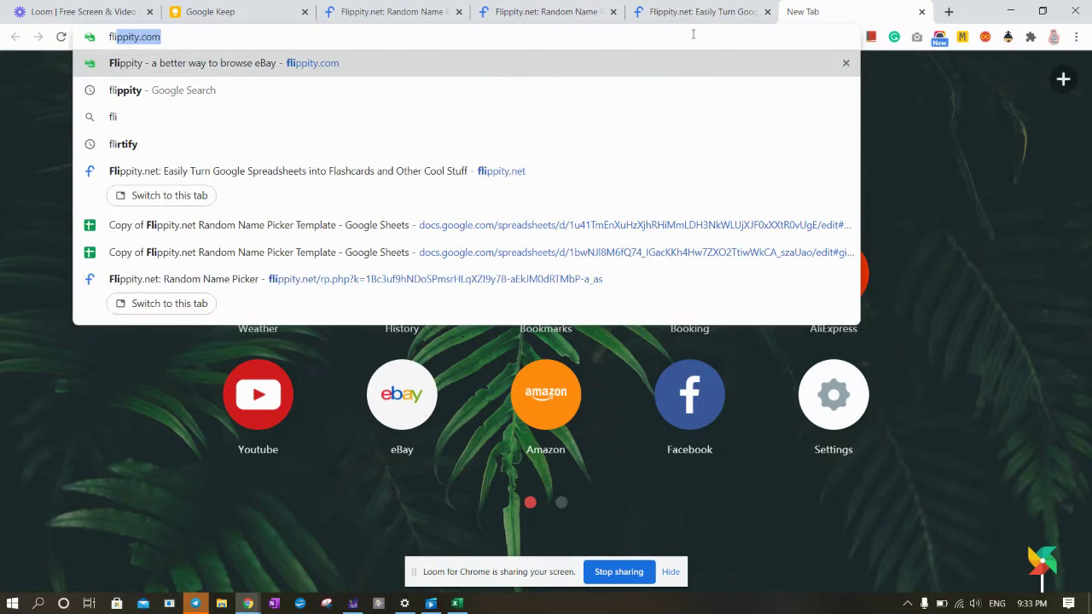
{"action": "type", "text": "ppity.c"}
{"action": "key", "text": "BackSpace"}
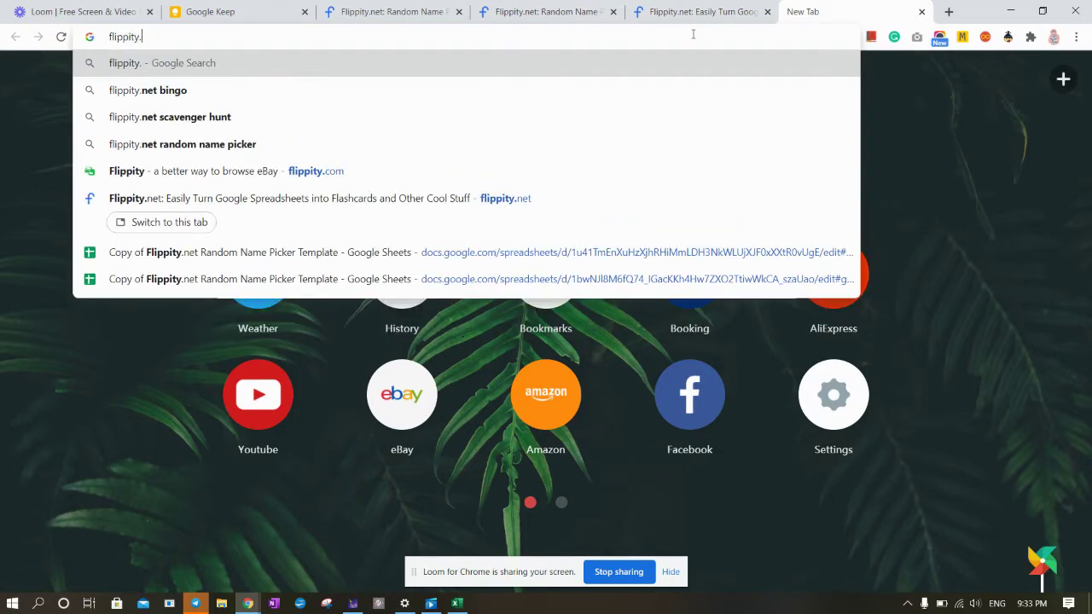
{"action": "type", "text": "net"}
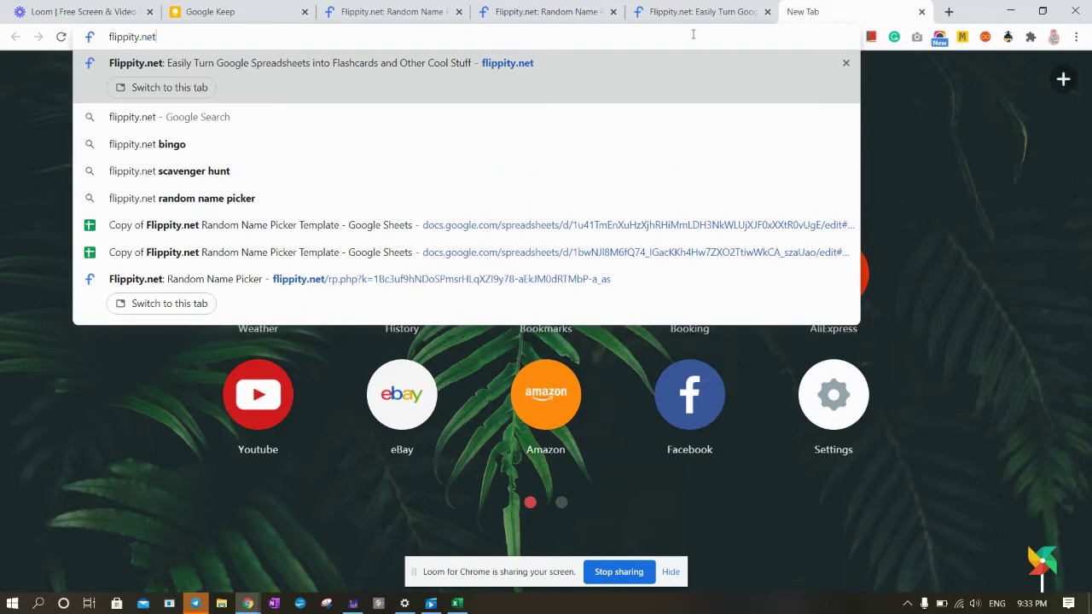
{"action": "key", "text": "Return"}
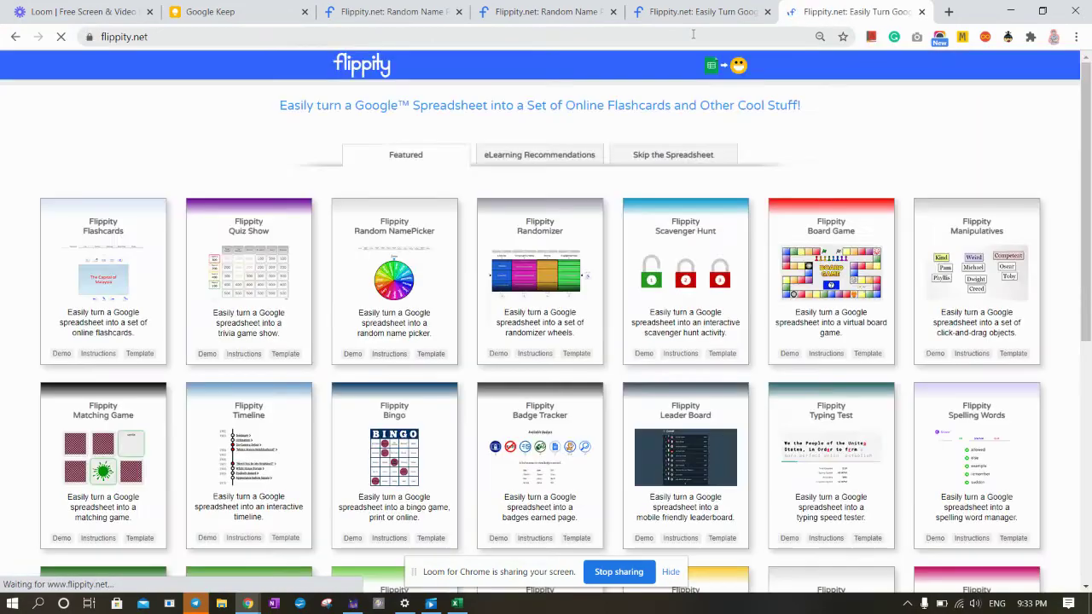
- Find Random Name Picker among the tool cards and open its Template
{"action": "scroll", "coordinate": [287, 418], "scroll_direction": "down", "scroll_amount": 3}
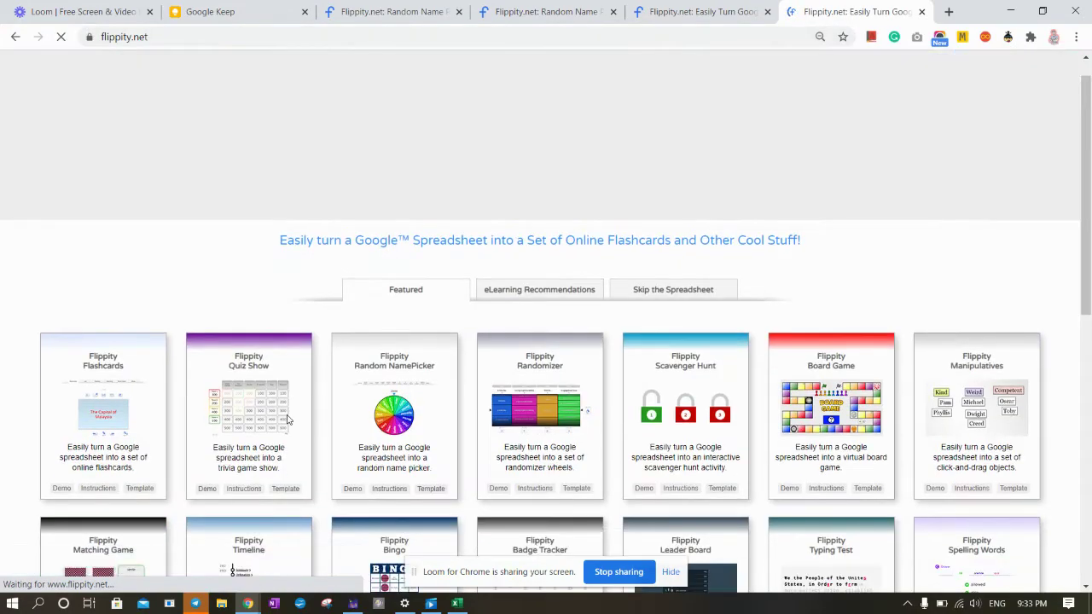
{"action": "scroll", "coordinate": [286, 418], "scroll_direction": "down", "scroll_amount": 1}
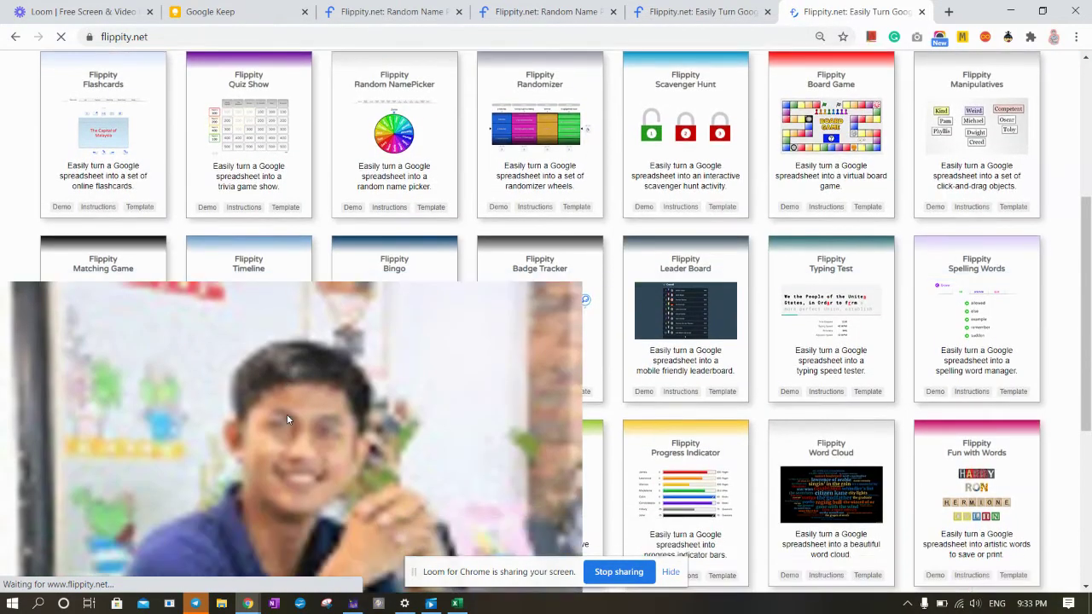
{"action": "scroll", "coordinate": [488, 337], "scroll_direction": "down", "scroll_amount": 1}
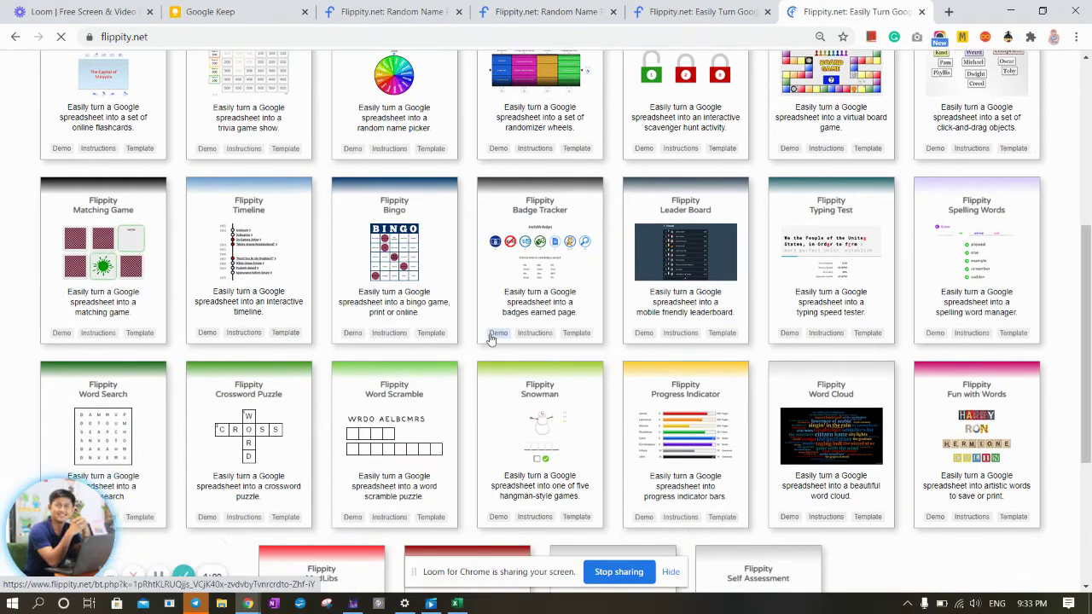
{"action": "scroll", "coordinate": [500, 281], "scroll_direction": "up", "scroll_amount": 2}
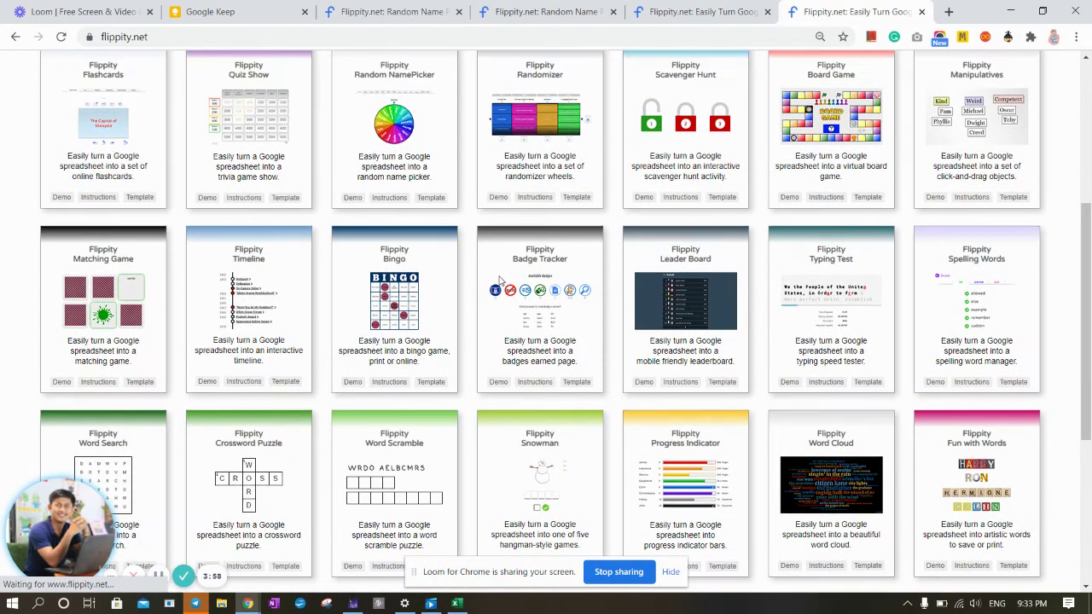
{"action": "scroll", "coordinate": [500, 281], "scroll_direction": "up", "scroll_amount": 1}
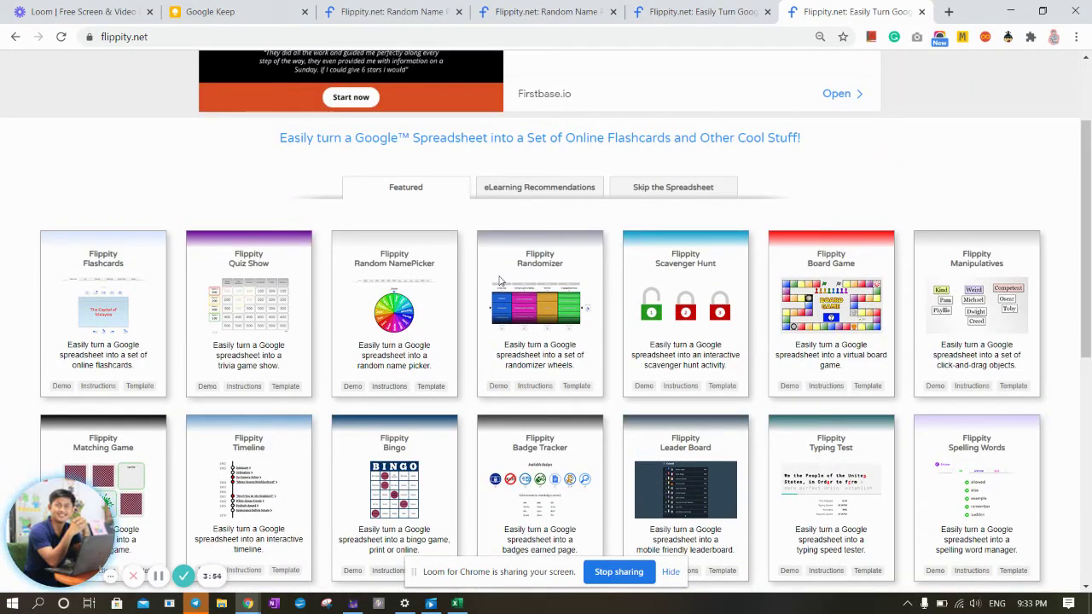
{"action": "scroll", "coordinate": [500, 281], "scroll_direction": "up", "scroll_amount": 1}
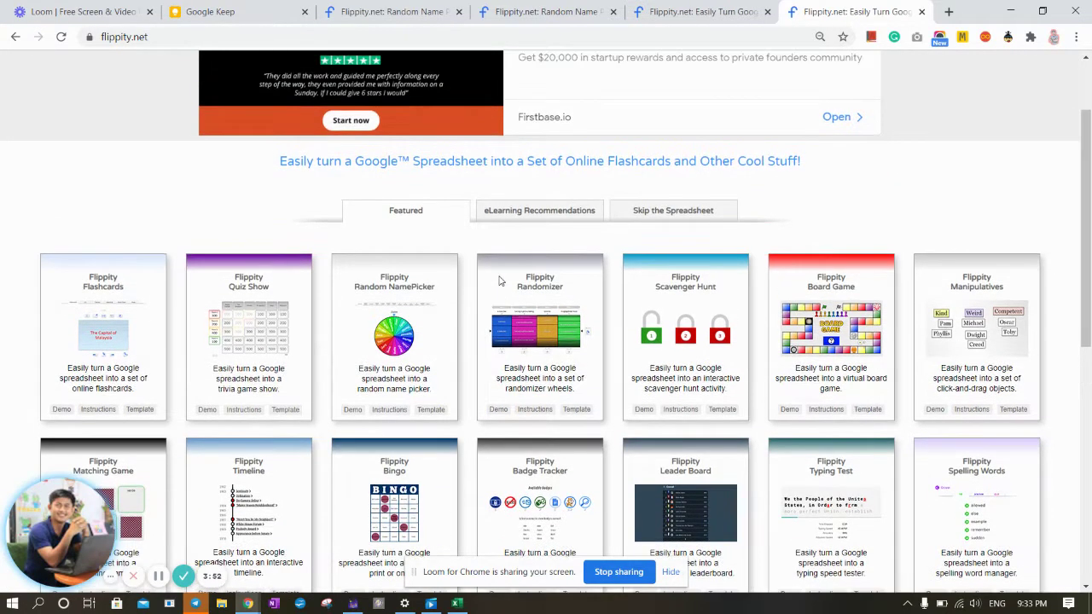
{"action": "scroll", "coordinate": [500, 281], "scroll_direction": "down", "scroll_amount": 1}
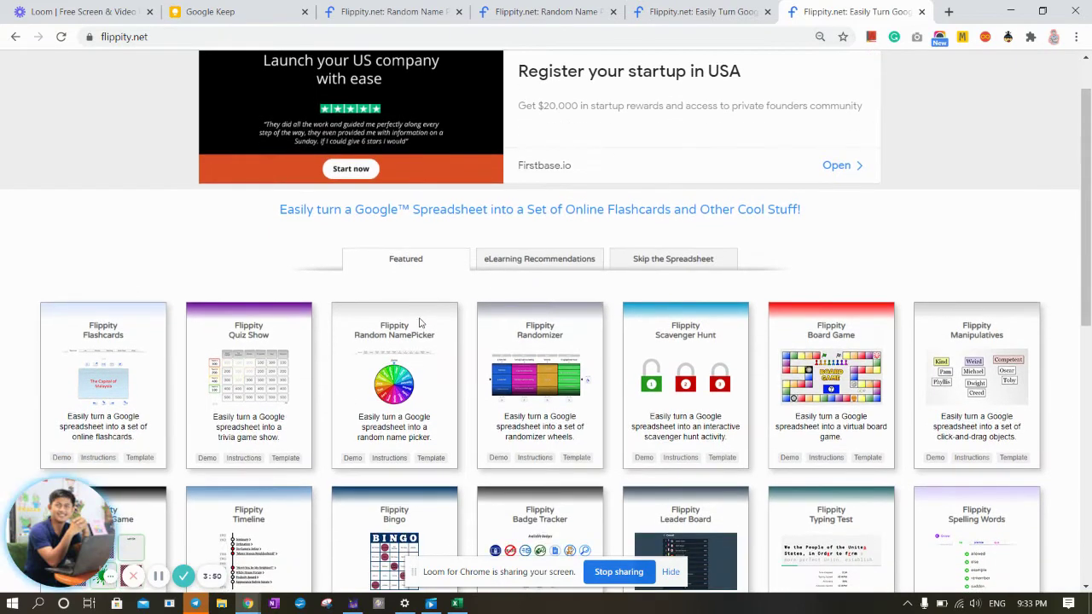
{"action": "scroll", "coordinate": [388, 362], "scroll_direction": "down", "scroll_amount": 1}
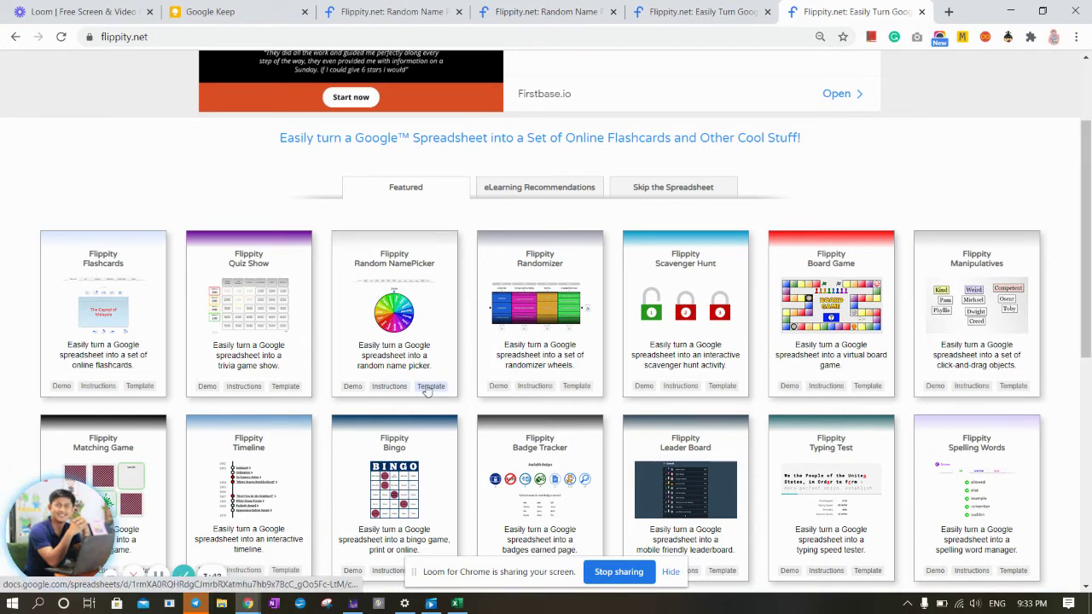
{"action": "left_click", "coordinate": [429, 388]}
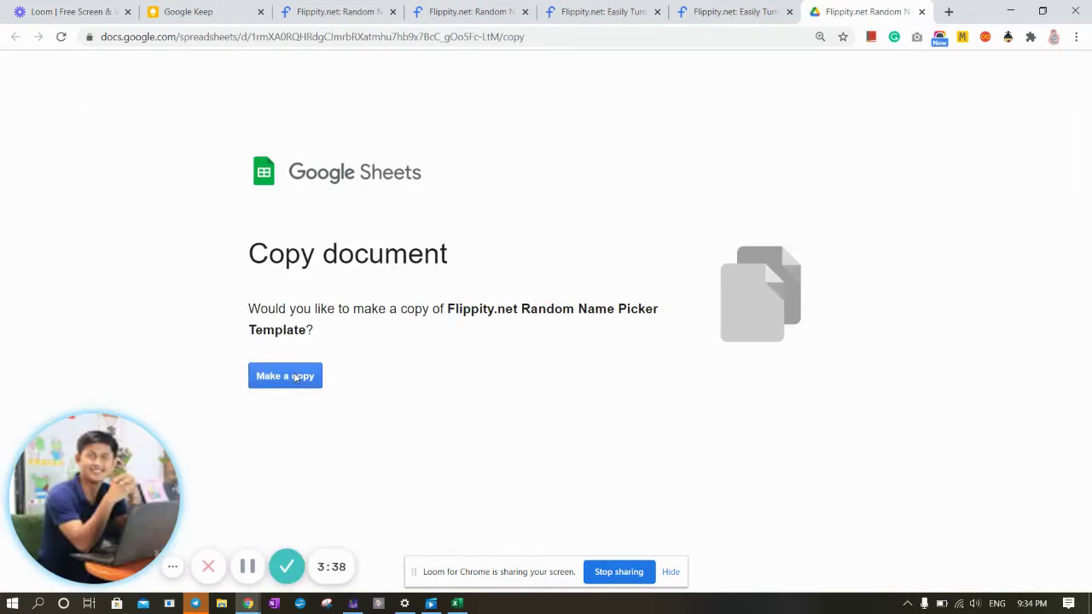
- Make your own copy of the Random Name Picker template in Google Sheets
{"action": "left_click", "coordinate": [287, 376]}
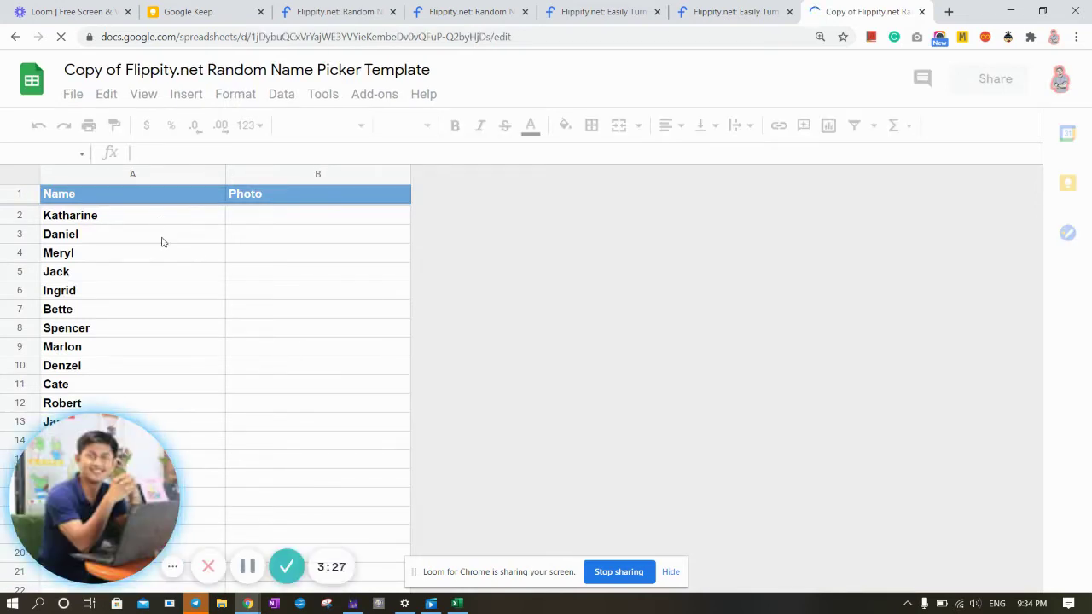
{"action": "scroll", "coordinate": [142, 238], "scroll_direction": "down", "scroll_amount": 1}
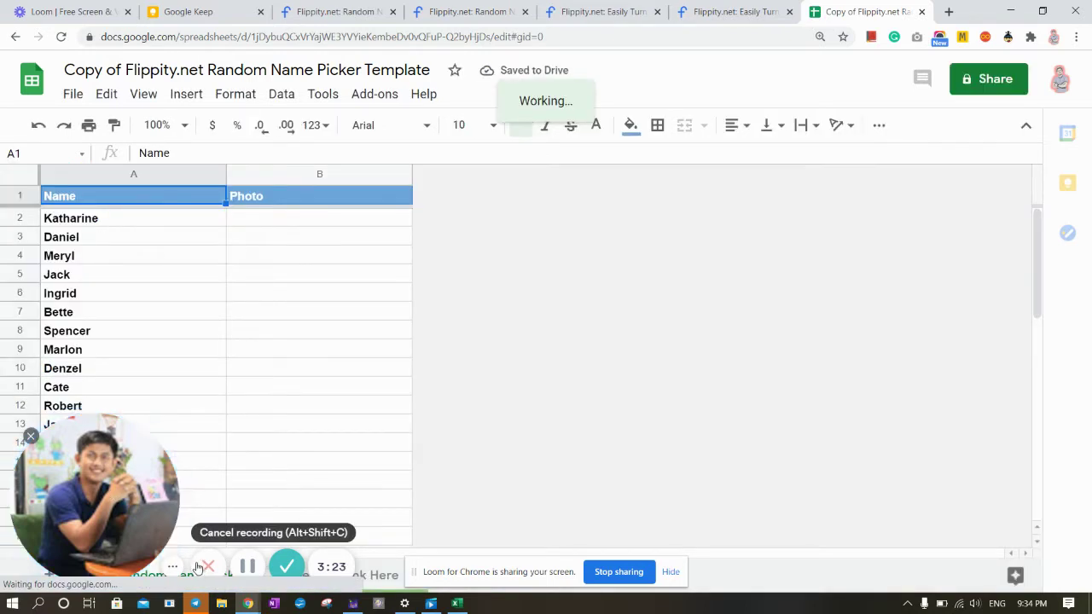
{"action": "left_click", "coordinate": [32, 438]}
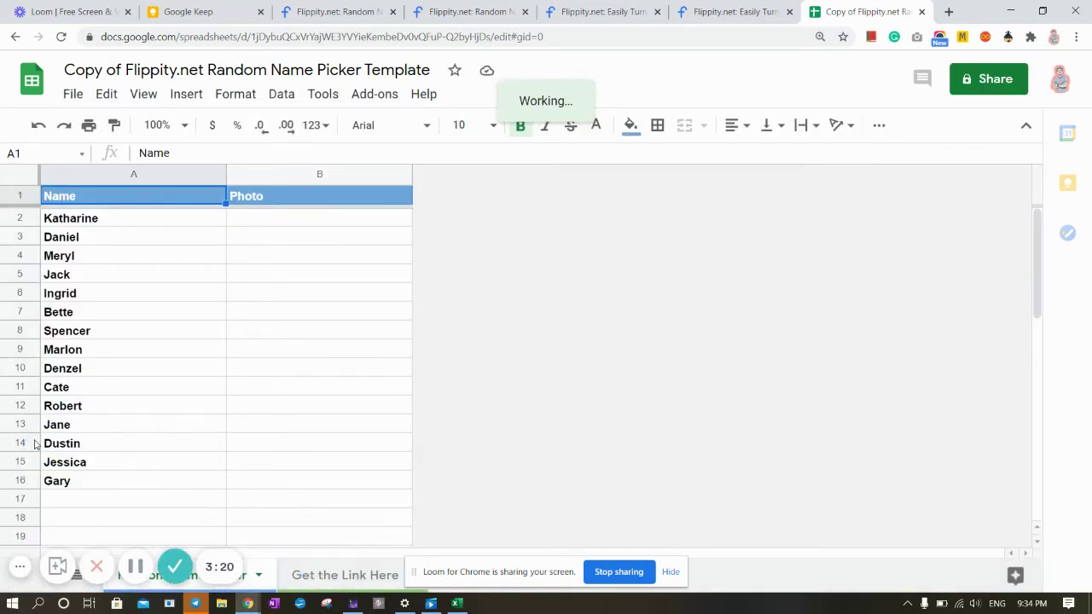
- Delete the sample names from Katharine through Gary in the Name column
{"action": "left_click", "coordinate": [115, 222]}
{"action": "key", "text": "shift+Down"}
{"action": "key", "text": "shift+Down"}
{"action": "key", "text": "shift+Down"}
{"action": "key", "text": "shift+Down"}
{"action": "key", "text": "shift+Down"}
{"action": "key", "text": "shift+Down"}
{"action": "key", "text": "shift+Down"}
{"action": "key", "text": "shift+Down"}
{"action": "key", "text": "shift+Down"}
{"action": "key", "text": "shift+Down"}
{"action": "key", "text": "shift+Down"}
{"action": "key", "text": "shift+Down"}
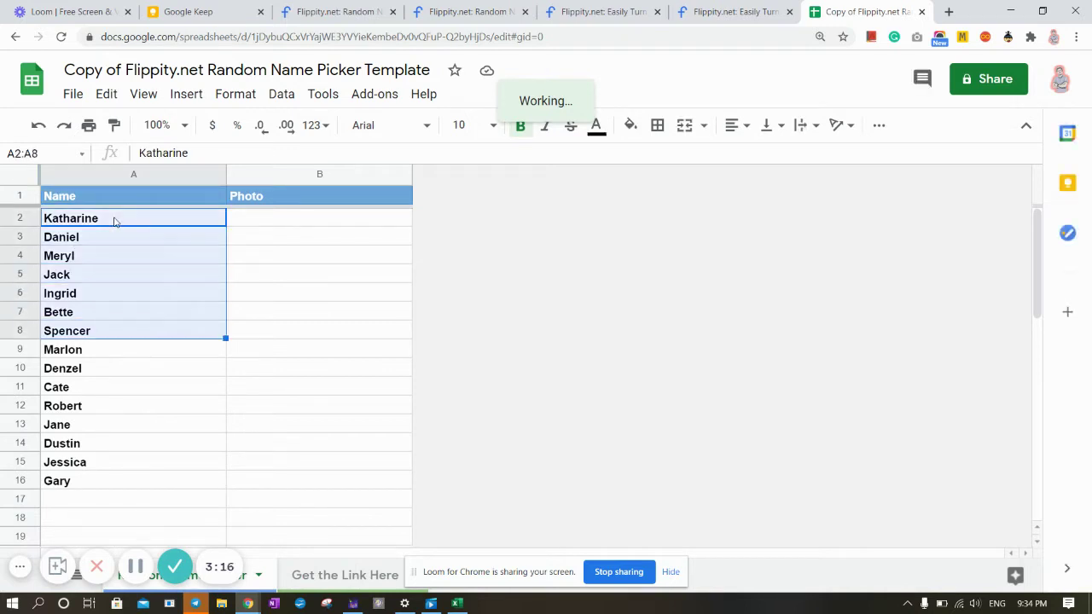
{"action": "key", "text": "shift+Down"}
{"action": "key", "text": "shift+Down"}
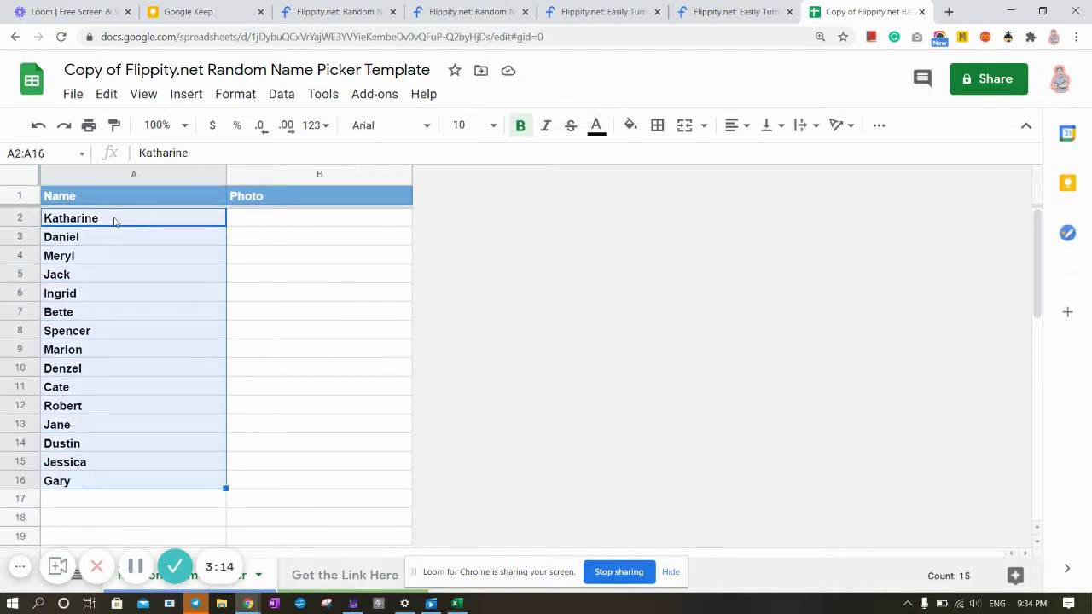
{"action": "key", "text": "Delete"}
{"action": "left_click", "coordinate": [285, 227]}
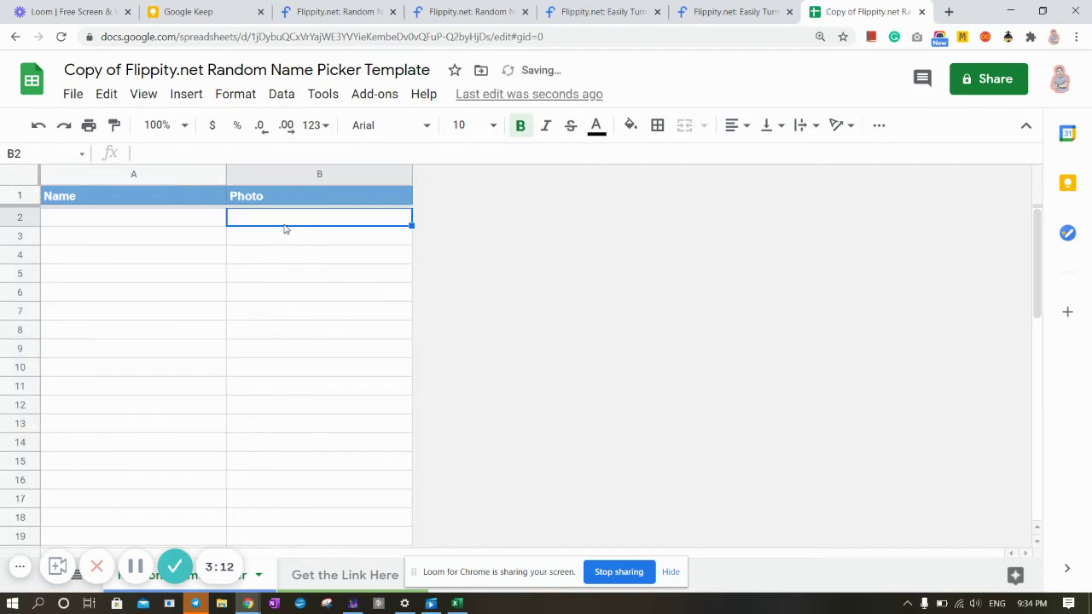
- Copy the 36 Khmer student names in C9:C44 of the Excel class list
{"action": "left_click", "coordinate": [454, 604]}
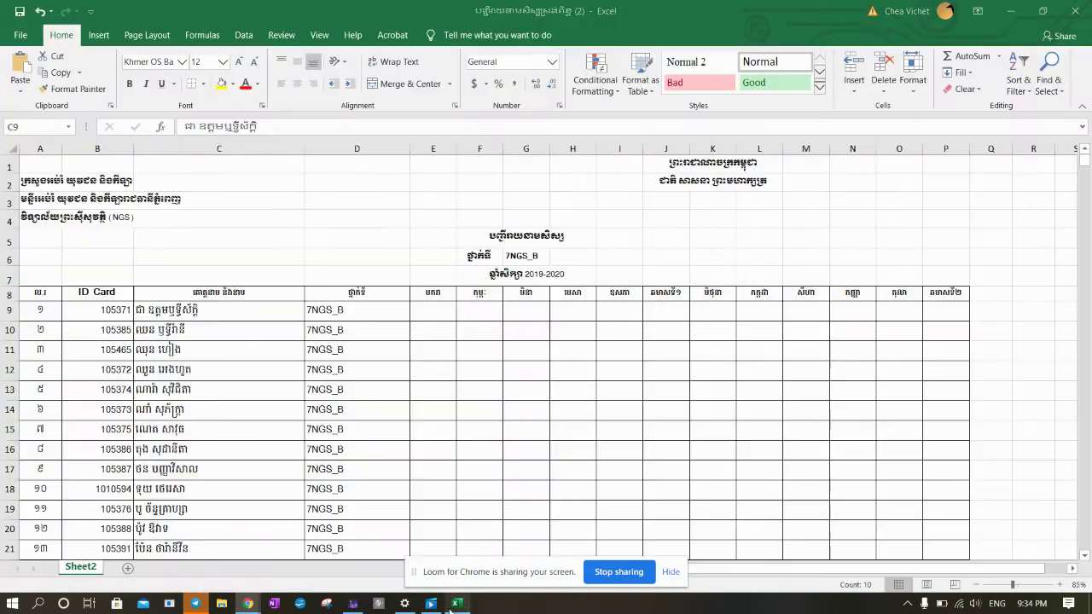
{"action": "left_click", "coordinate": [205, 312]}
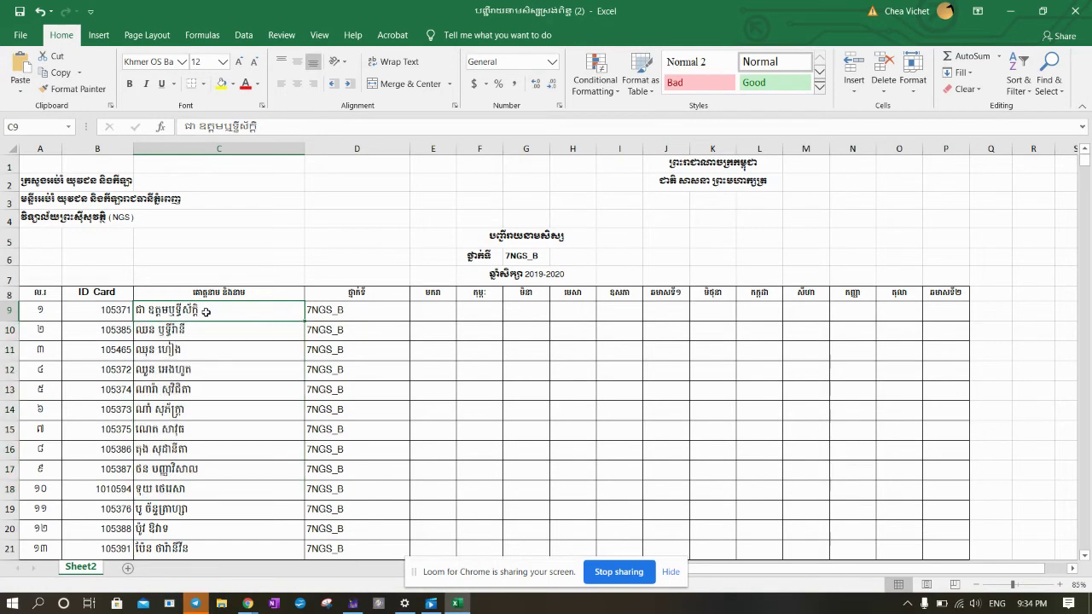
{"action": "key", "text": "shift+Down"}
{"action": "key", "text": "shift+Down"}
{"action": "key", "text": "Up"}
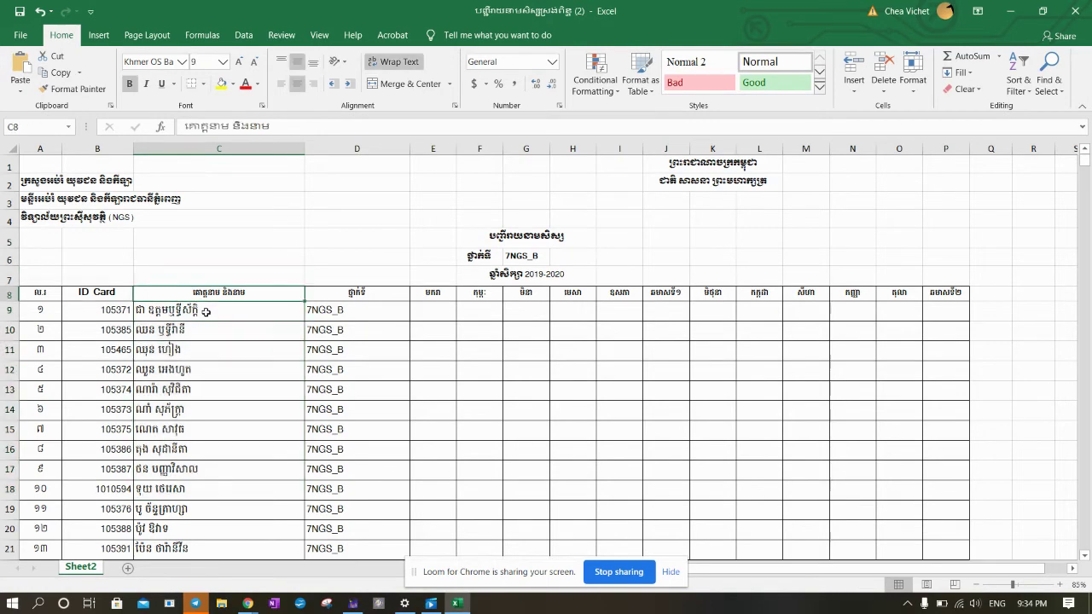
{"action": "key", "text": "shift+Down"}
{"action": "key", "text": "Down"}
{"action": "key", "text": "shift+Down"}
{"action": "key", "text": "shift+Down"}
{"action": "key", "text": "shift+Down"}
{"action": "key", "text": "shift+Down"}
{"action": "key", "text": "shift+Down"}
{"action": "key", "text": "shift+Down"}
{"action": "key", "text": "shift+Down"}
{"action": "key", "text": "shift+Down"}
{"action": "key", "text": "shift+Down"}
{"action": "key", "text": "shift+Down"}
{"action": "key", "text": "shift+Down"}
{"action": "key", "text": "shift+Down"}
{"action": "key", "text": "shift+Down"}
{"action": "key", "text": "shift+Down"}
{"action": "key", "text": "shift+Down"}
{"action": "key", "text": "shift+Down"}
{"action": "key", "text": "shift+Down"}
{"action": "key", "text": "shift+Down"}
{"action": "key", "text": "shift+Down"}
{"action": "key", "text": "shift+Down"}
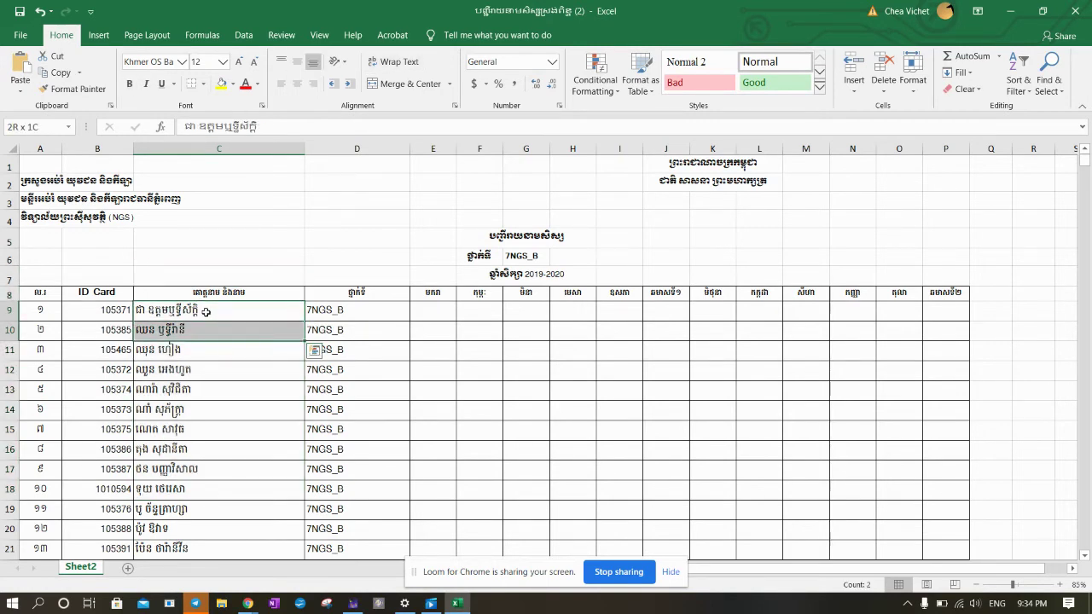
{"action": "key", "text": "shift+Down"}
{"action": "key", "text": "shift+Down"}
{"action": "key", "text": "shift+Down"}
{"action": "key", "text": "shift+Down"}
{"action": "key", "text": "shift+Down"}
{"action": "key", "text": "shift+Down"}
{"action": "key", "text": "shift+Down"}
{"action": "key", "text": "shift+Down"}
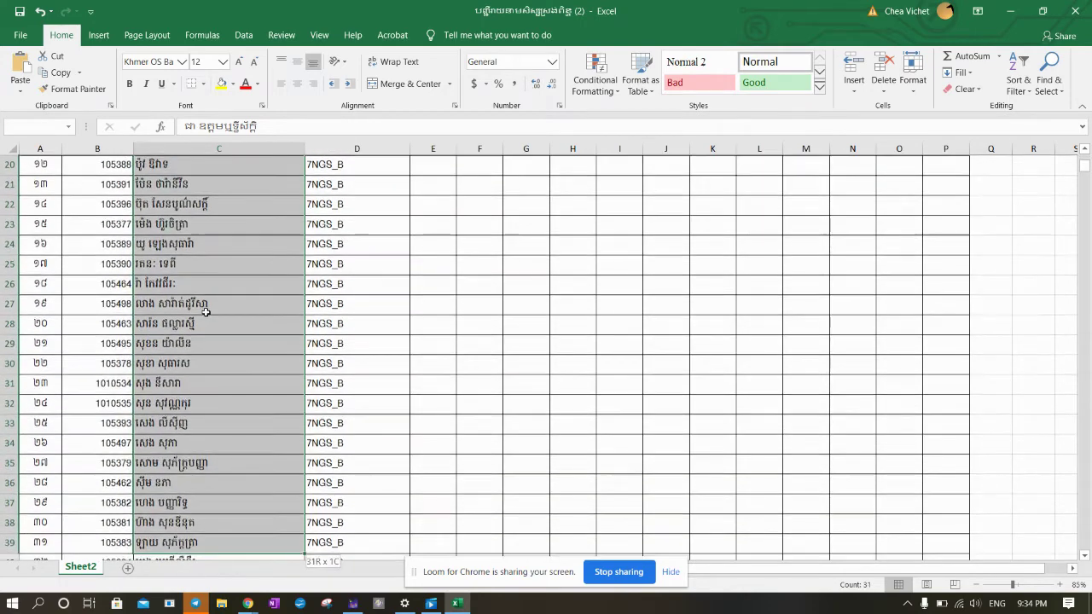
{"action": "key", "text": "shift+Up"}
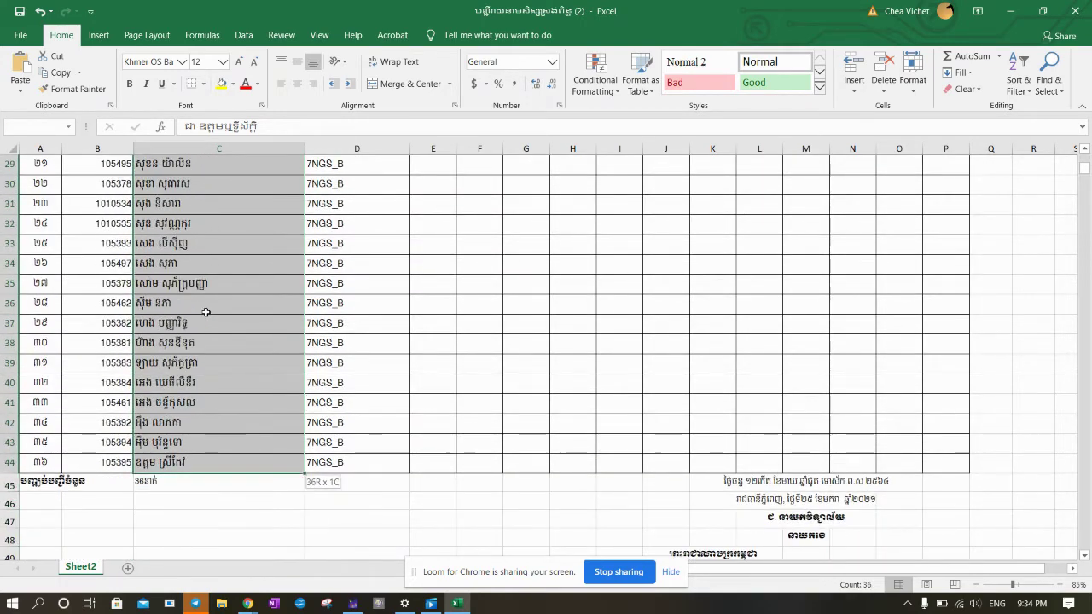
{"action": "key", "text": "ctrl+c"}
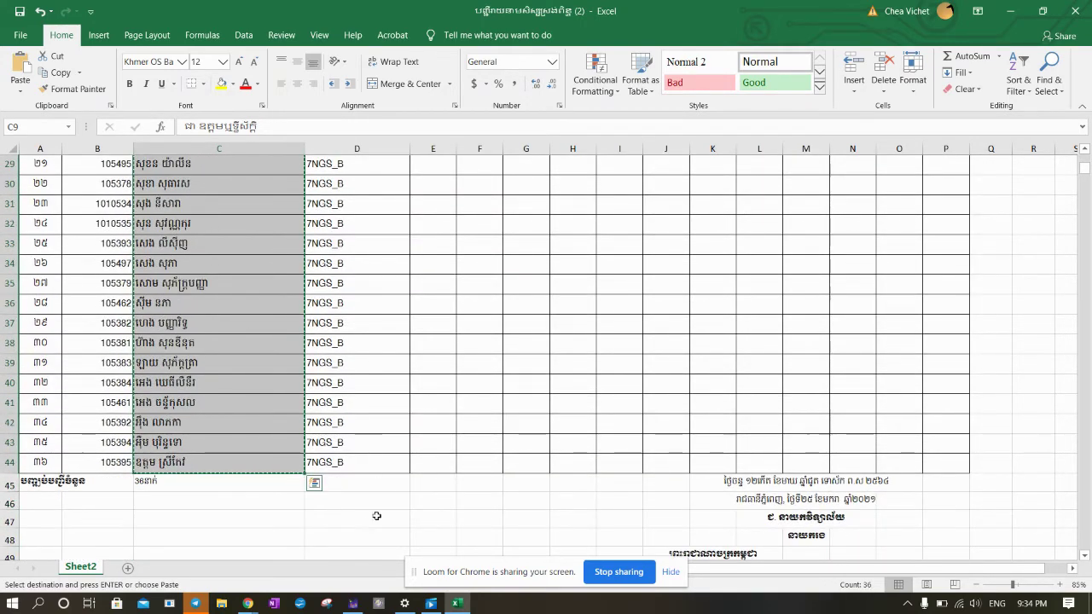
{"action": "left_click", "coordinate": [249, 603]}
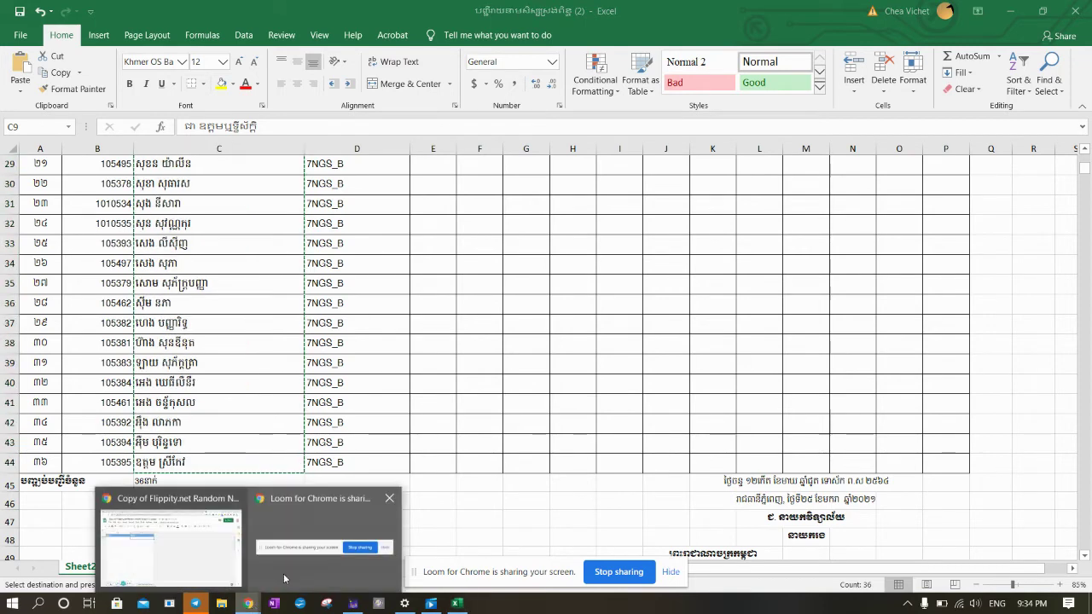
- Paste the 36 student names into A2:A37 under the Name header of the template copy
{"action": "left_click", "coordinate": [141, 546]}
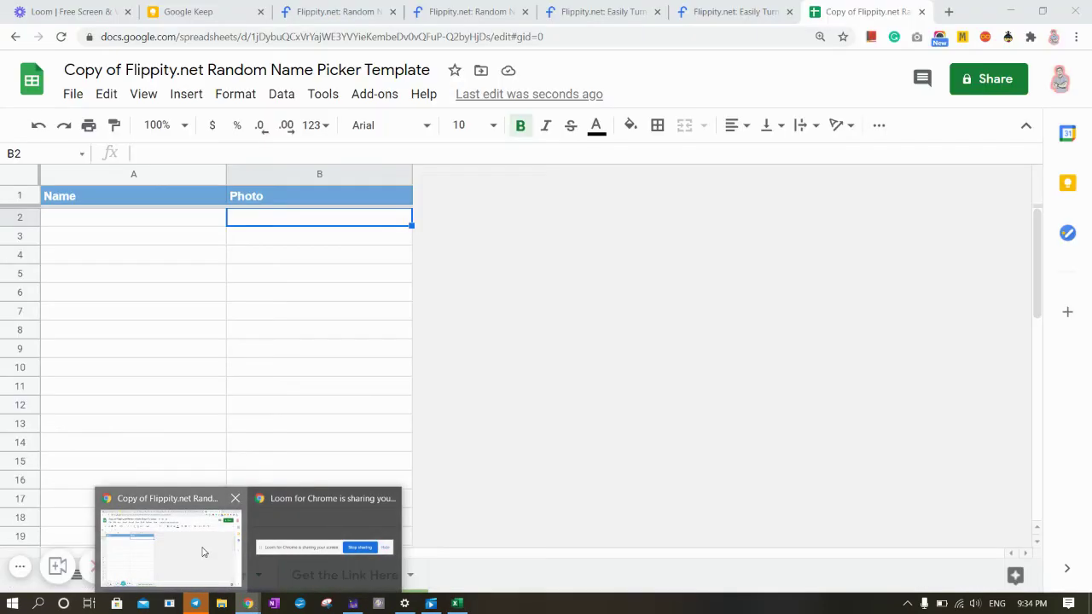
{"action": "left_click", "coordinate": [112, 225]}
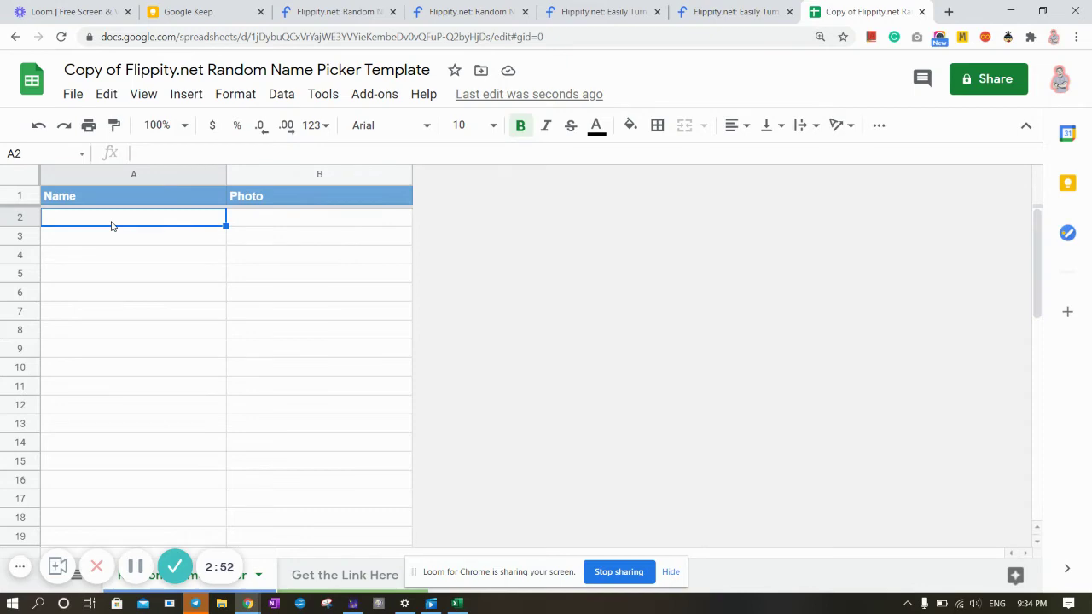
{"action": "key", "text": "ctrl+v"}
{"action": "scroll", "coordinate": [115, 354], "scroll_direction": "down", "scroll_amount": 10}
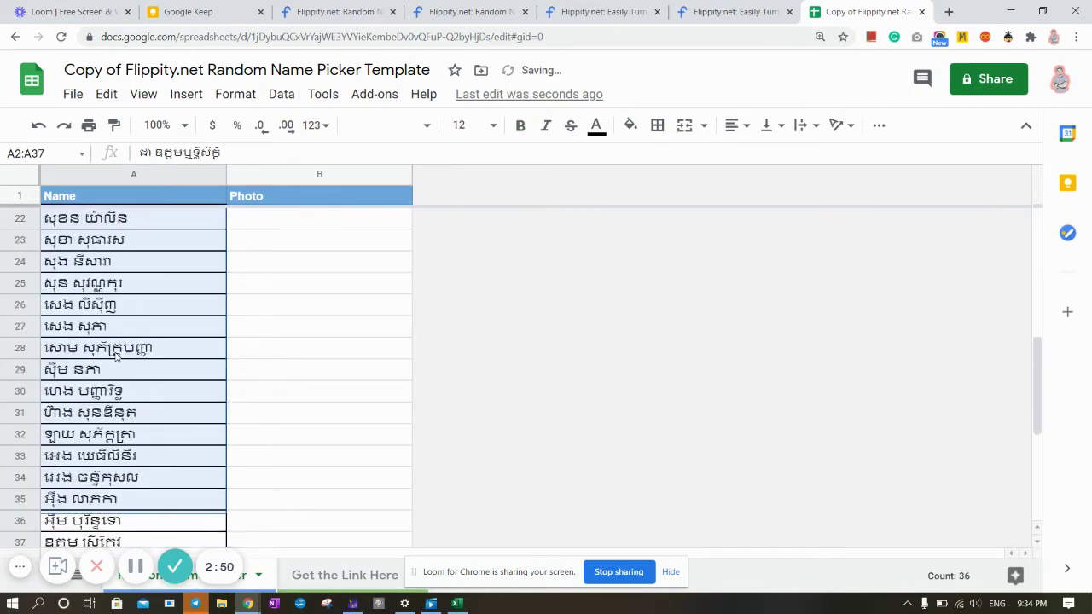
{"action": "scroll", "coordinate": [115, 354], "scroll_direction": "up", "scroll_amount": 5}
{"action": "scroll", "coordinate": [116, 354], "scroll_direction": "up", "scroll_amount": 6}
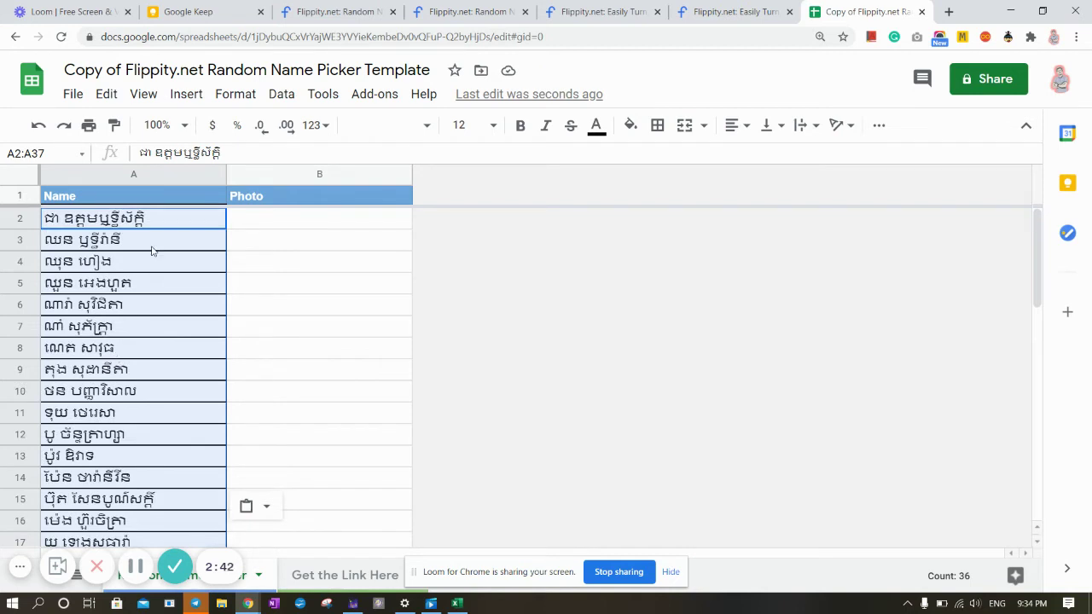
{"action": "left_click", "coordinate": [75, 96]}
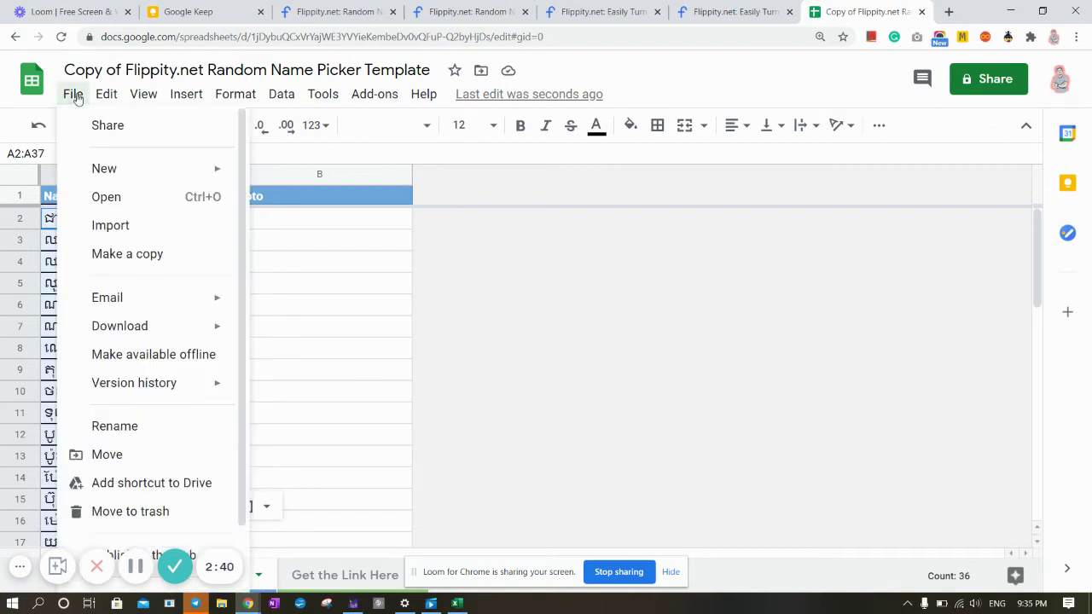
- Publish the whole template copy to the web as a web page, then open a new tab
{"action": "mouse_move", "coordinate": [168, 333]}
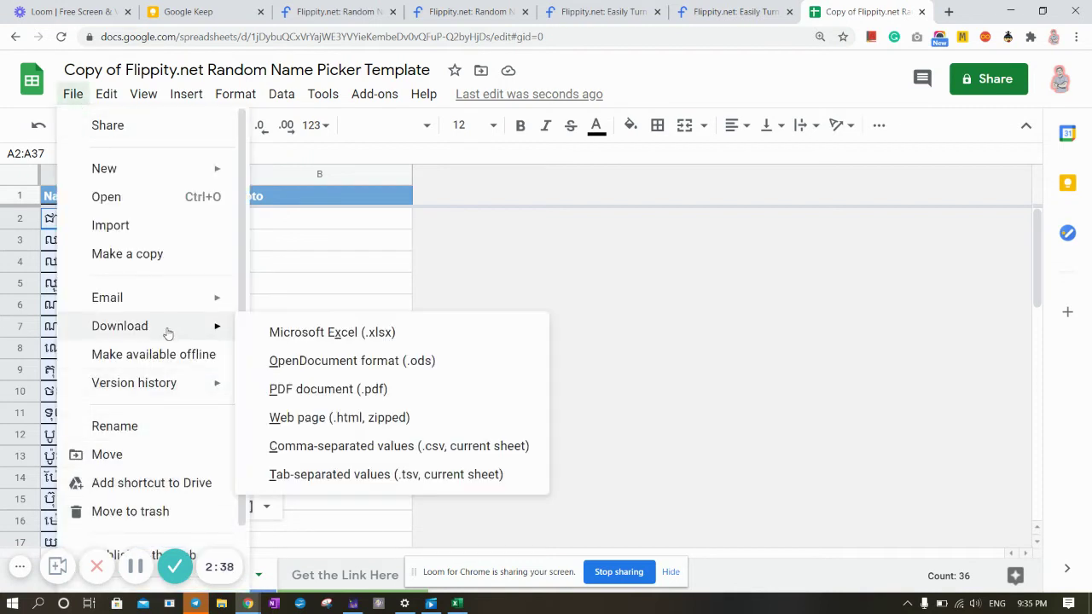
{"action": "scroll", "coordinate": [153, 429], "scroll_direction": "down", "scroll_amount": 1}
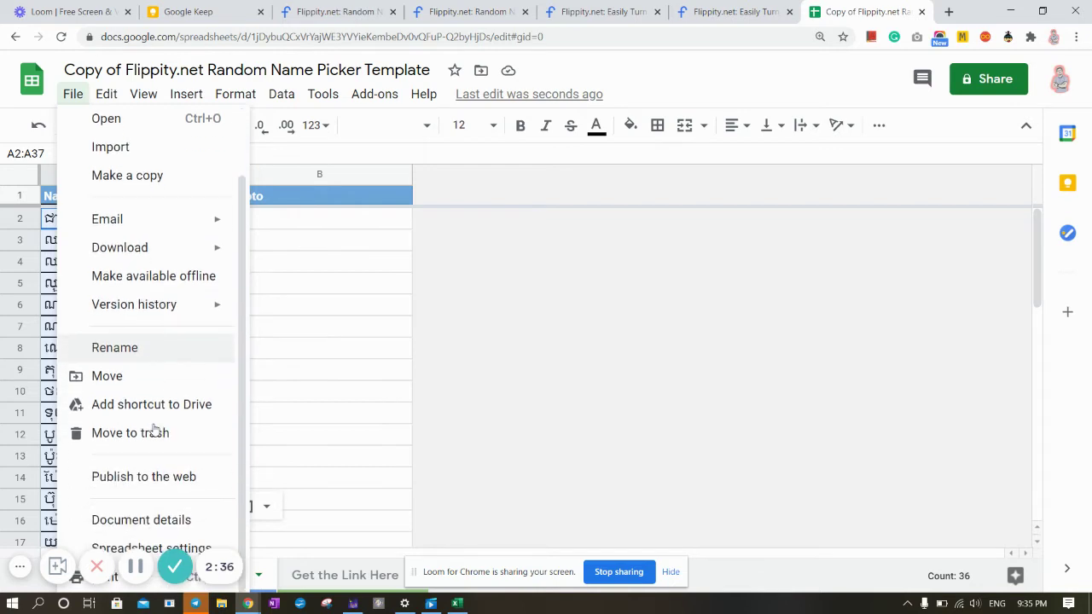
{"action": "left_click", "coordinate": [147, 479]}
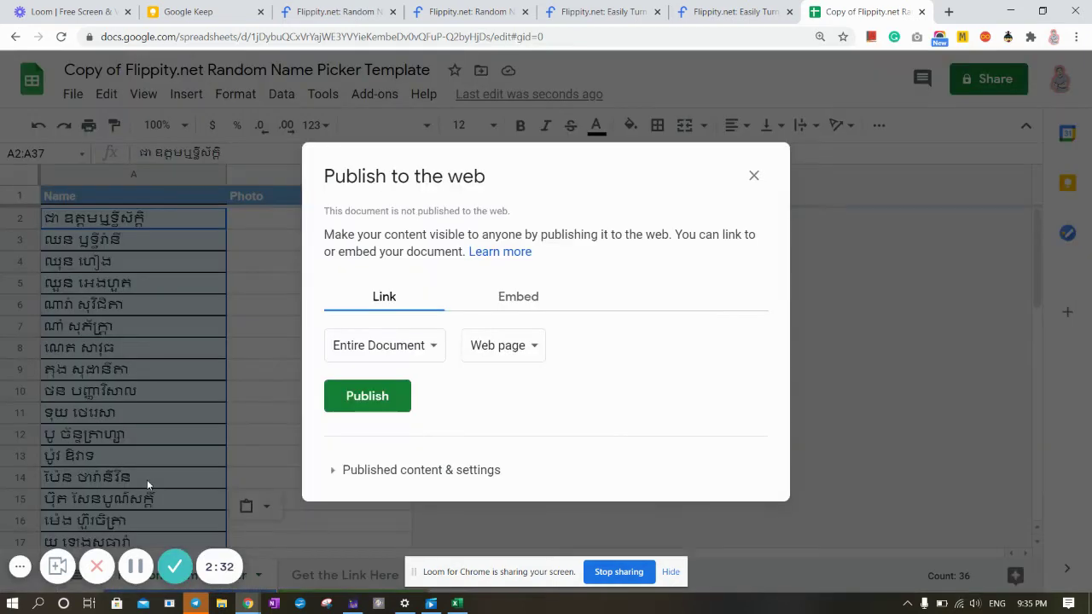
{"action": "left_click", "coordinate": [348, 402]}
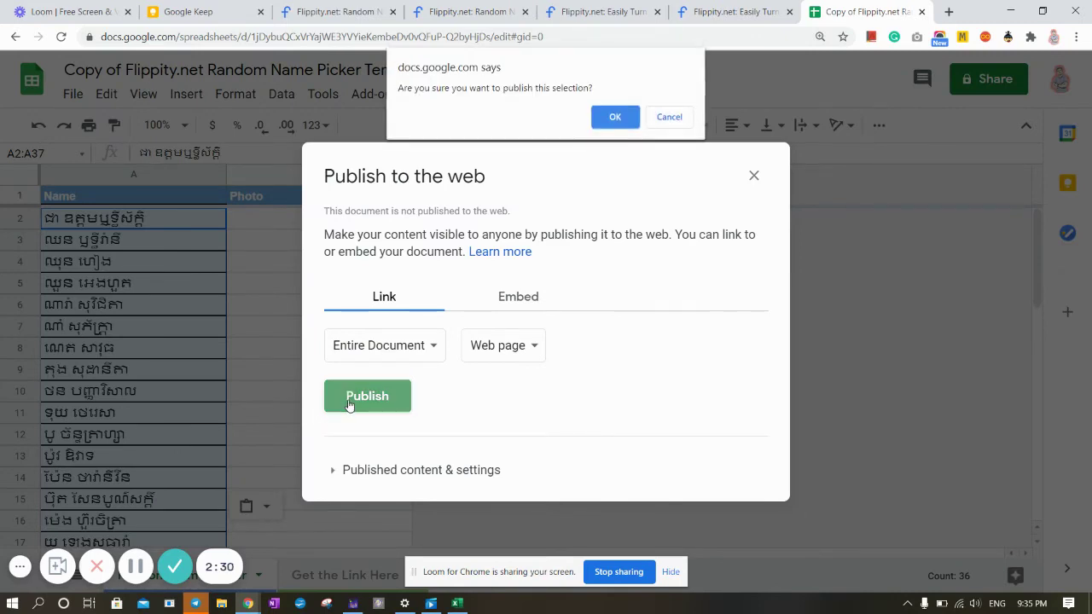
{"action": "left_click", "coordinate": [630, 119]}
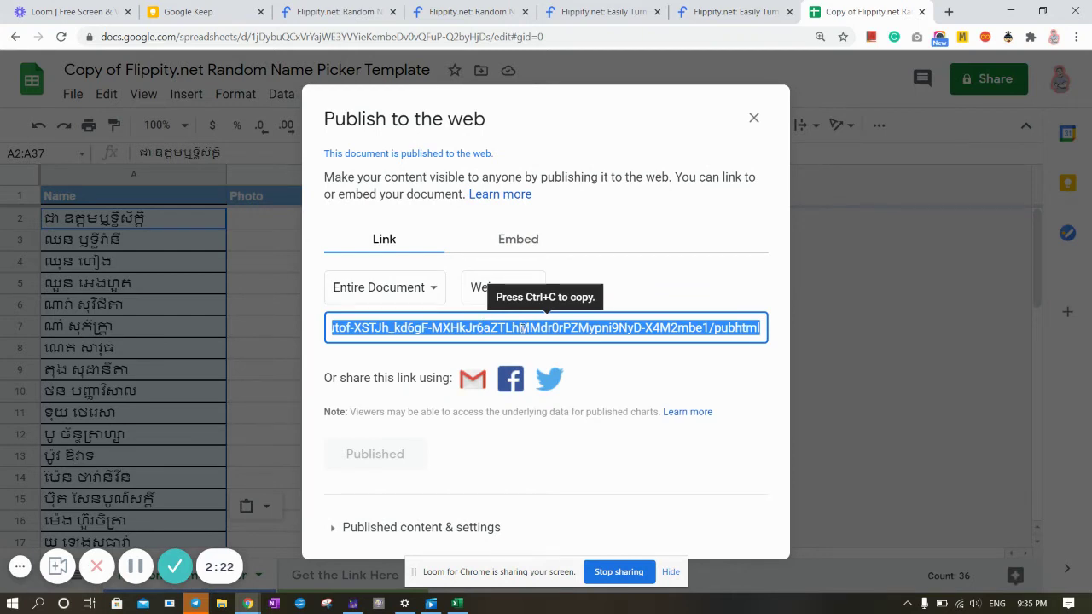
{"action": "left_click", "coordinate": [754, 118]}
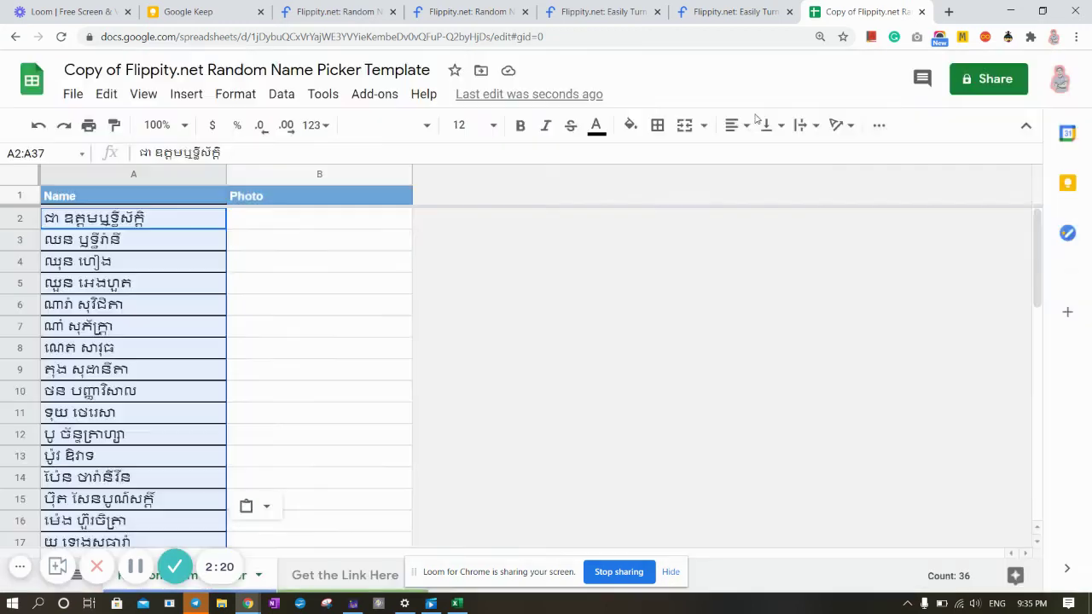
{"action": "left_click", "coordinate": [946, 11]}
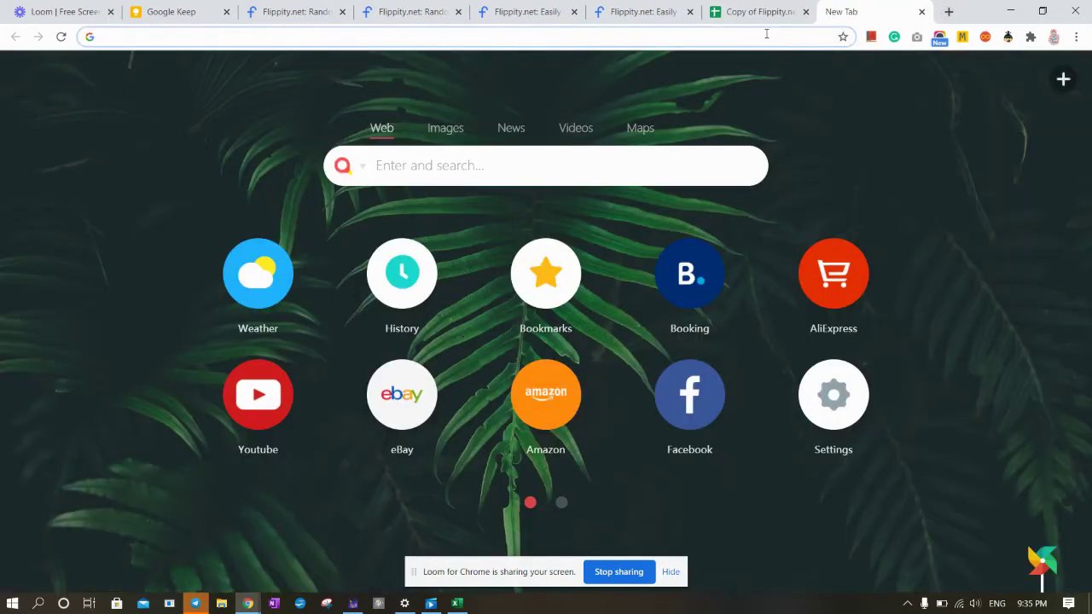
- Load the published sheet's URL and follow the Flippity link on its Get the Link Here sheet
{"action": "left_click", "coordinate": [766, 34]}
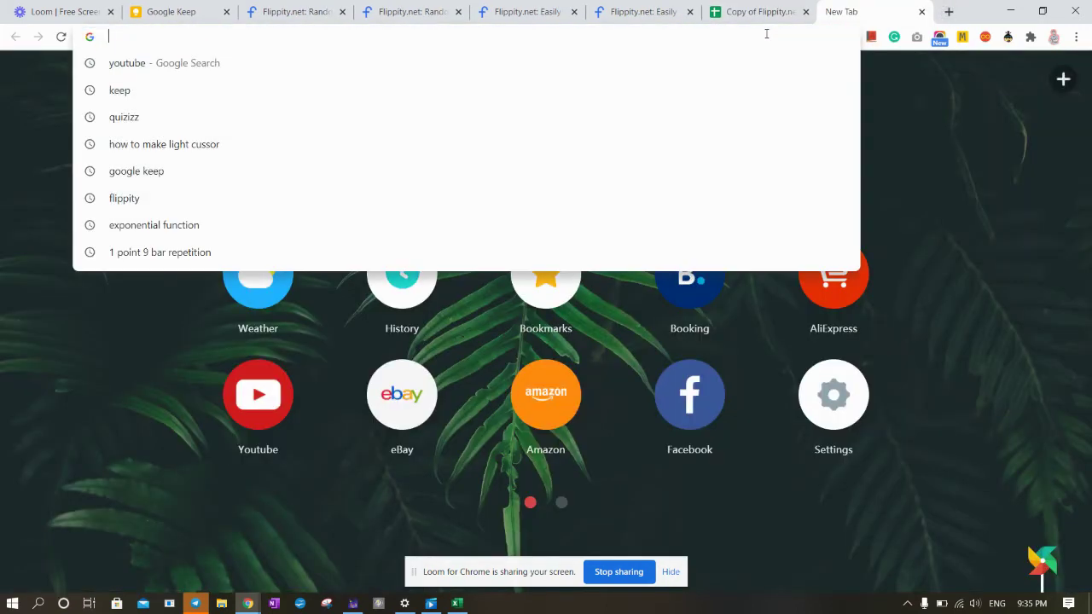
{"action": "key", "text": "ctrl+v"}
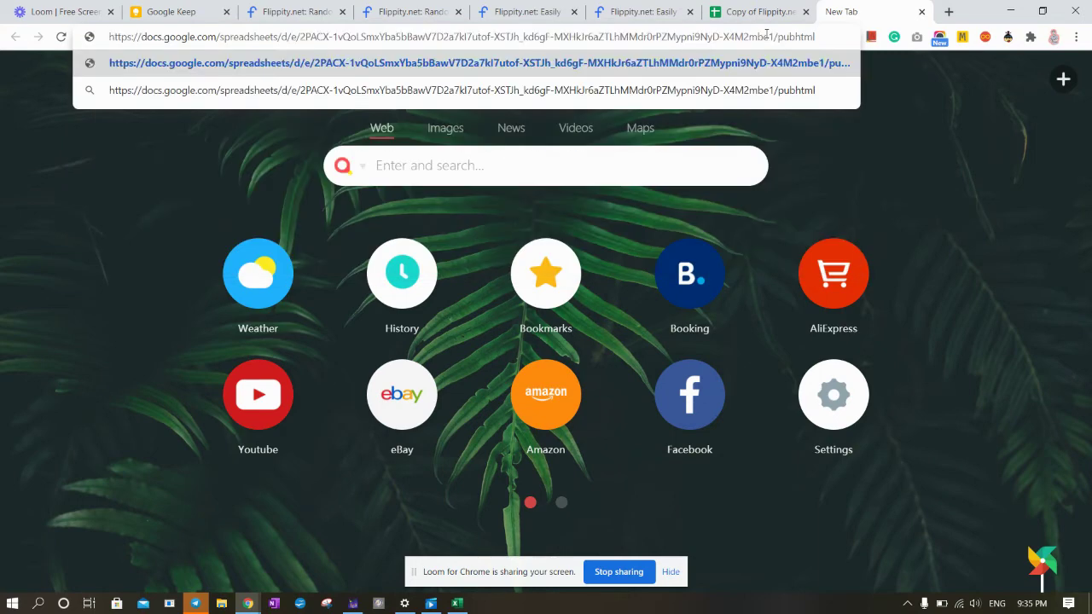
{"action": "key", "text": "Return"}
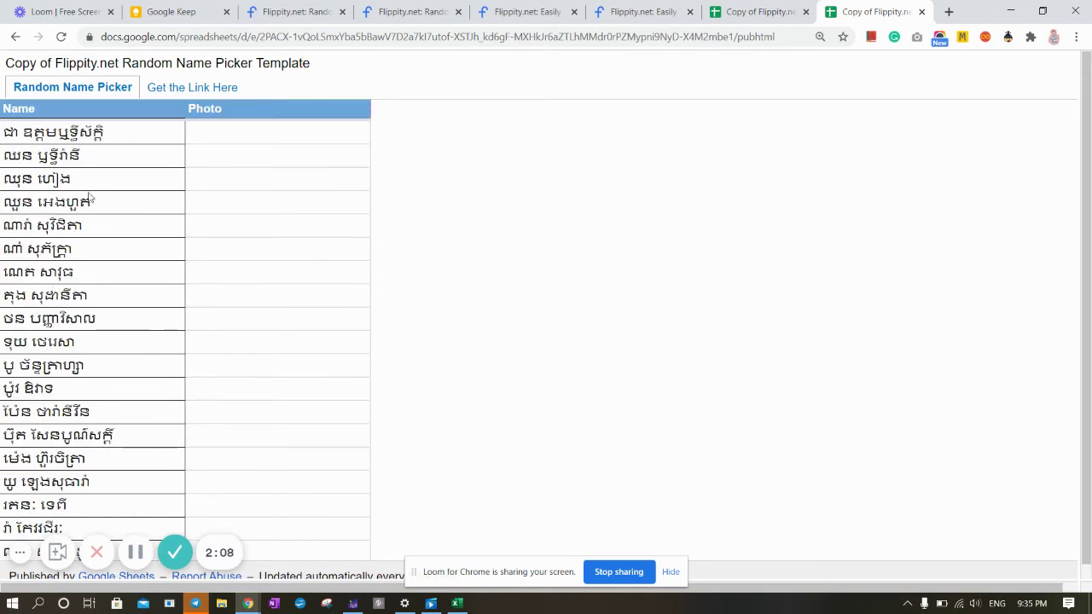
{"action": "left_click", "coordinate": [164, 88]}
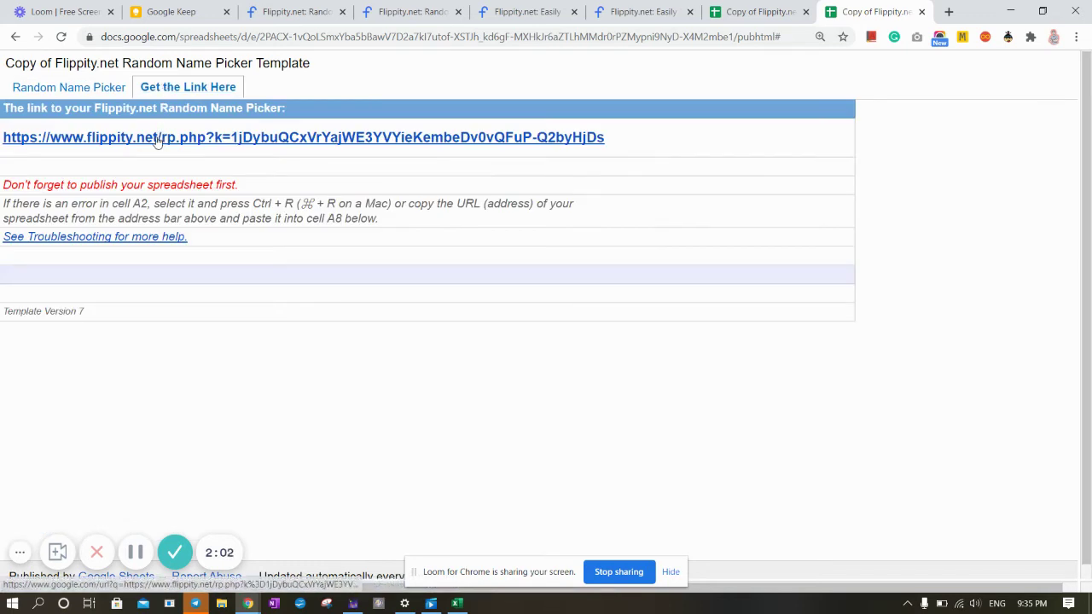
{"action": "left_click", "coordinate": [88, 140]}
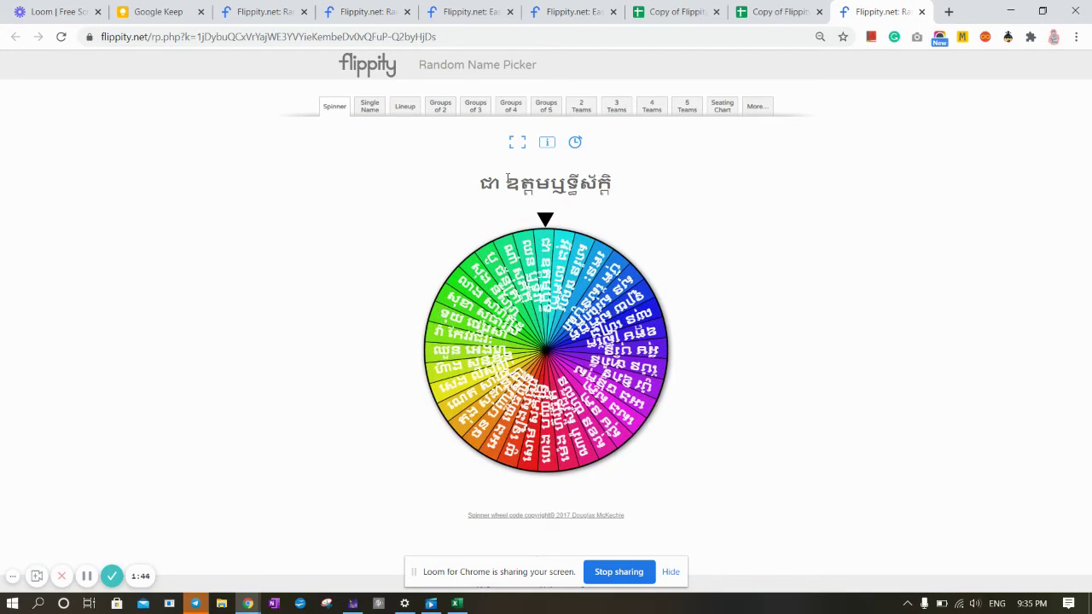
- Split the Khmer names into 4 teams, shuffle and rotate them, then return to Google Keep
{"action": "left_click", "coordinate": [652, 105]}
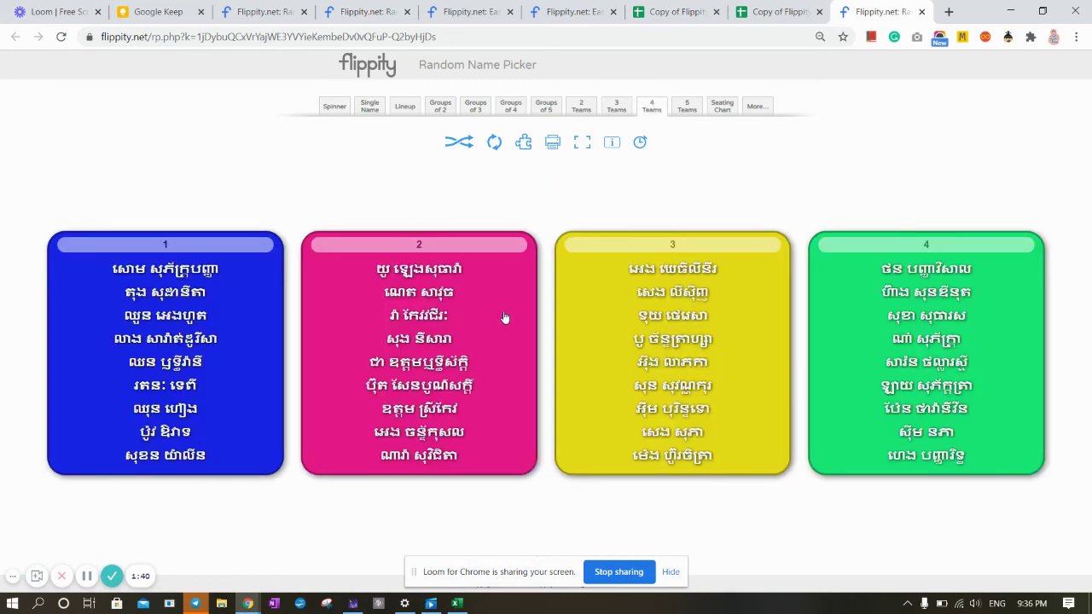
{"action": "left_click", "coordinate": [461, 144]}
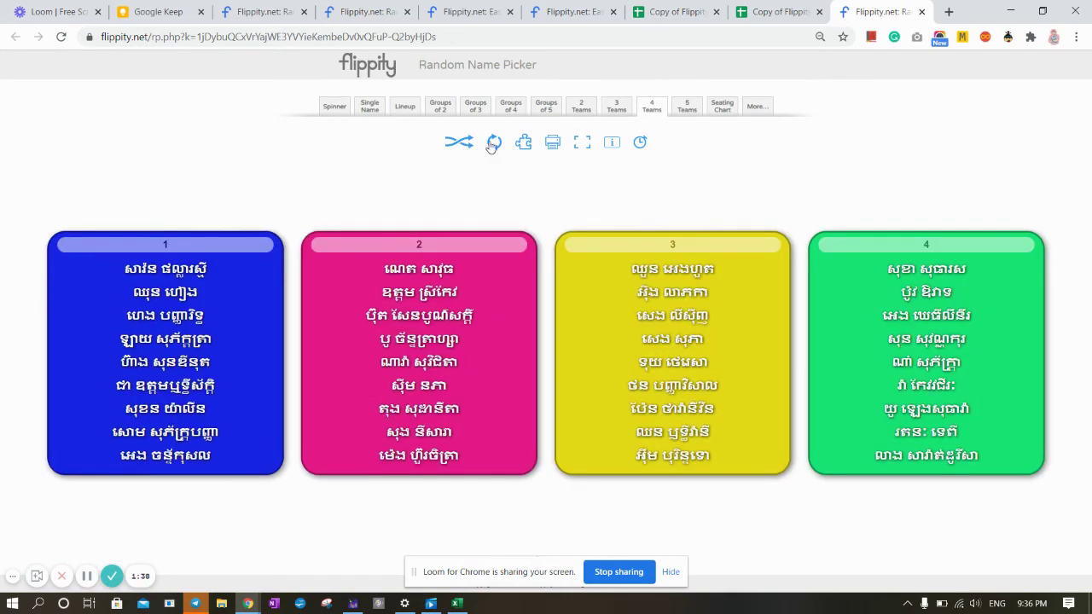
{"action": "left_click", "coordinate": [493, 144]}
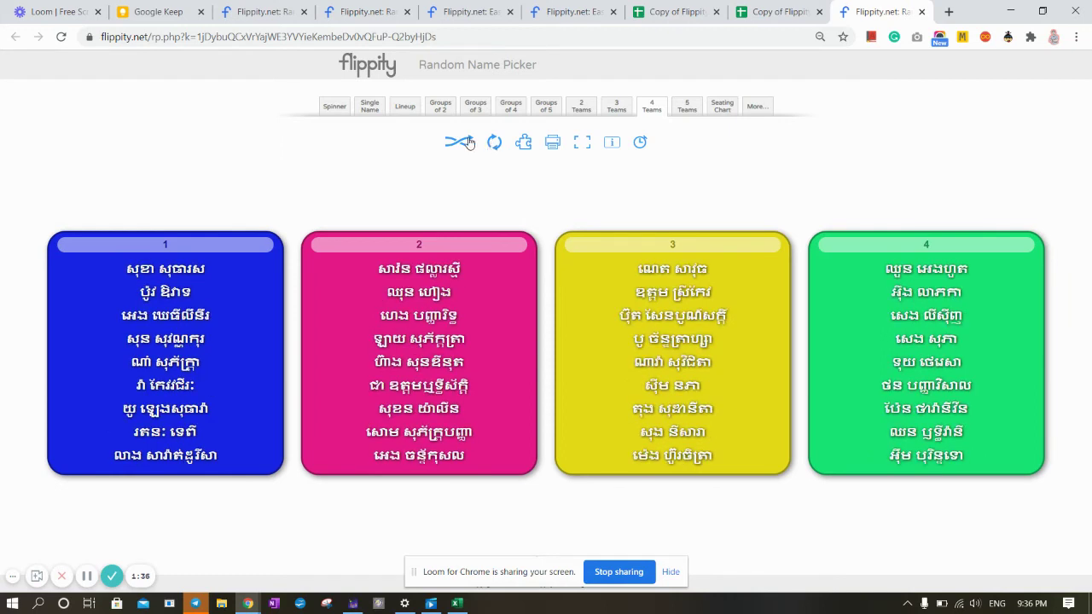
{"action": "left_click", "coordinate": [469, 144]}
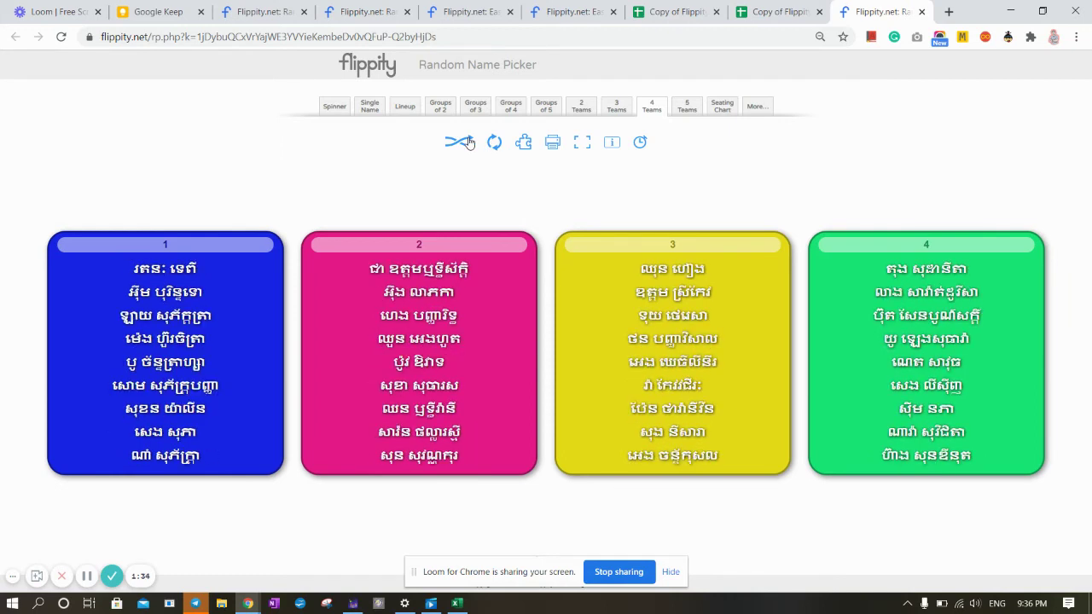
{"action": "left_click", "coordinate": [440, 37]}
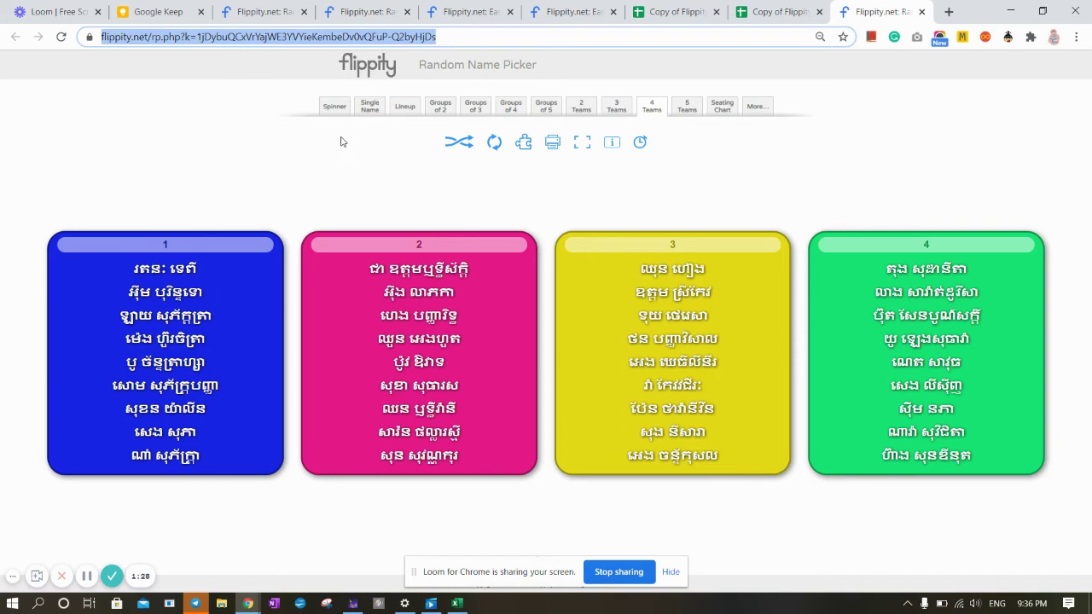
{"action": "left_click", "coordinate": [177, 7]}
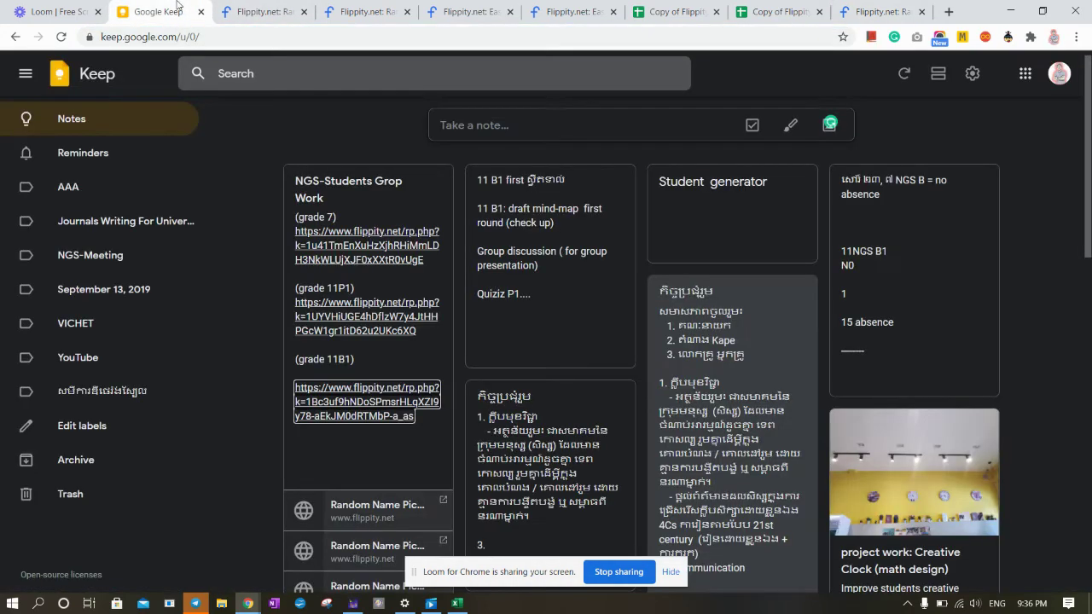
{"action": "left_click", "coordinate": [377, 446]}
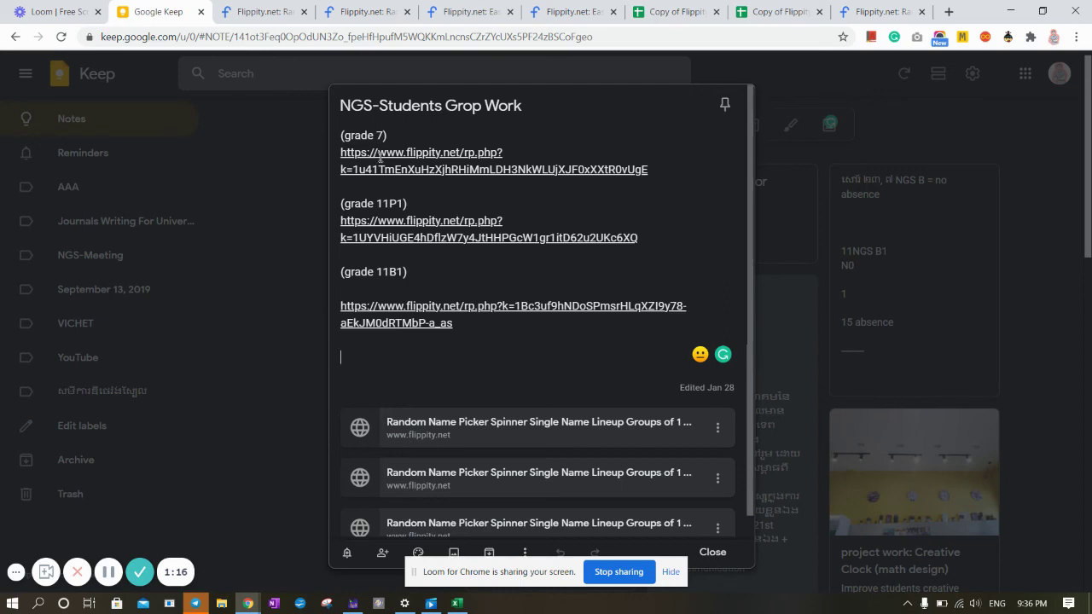
{"action": "left_click", "coordinate": [798, 196]}
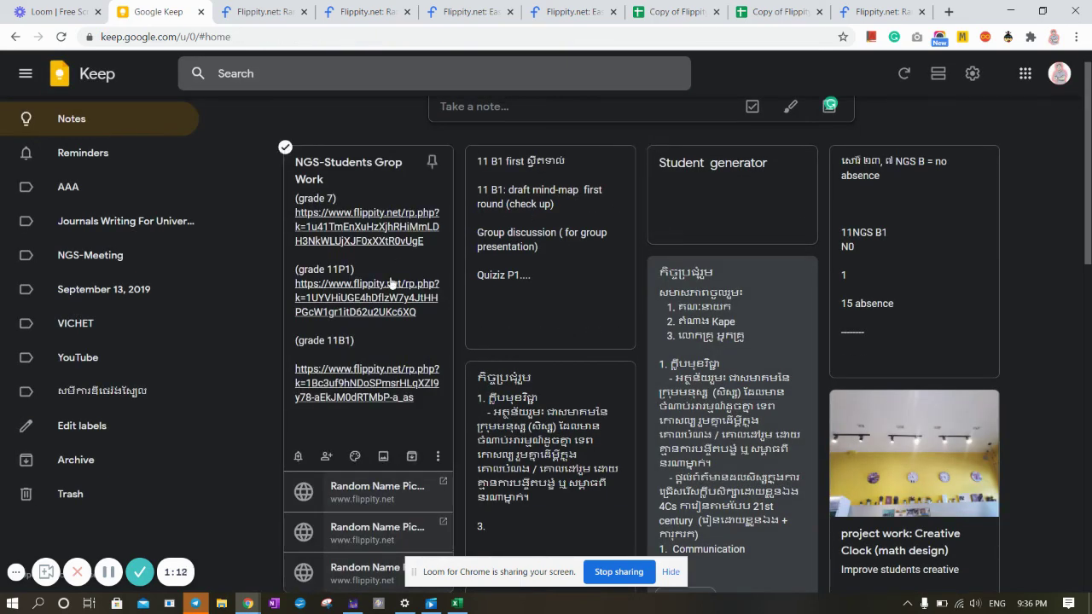
{"action": "scroll", "coordinate": [389, 282], "scroll_direction": "down", "scroll_amount": 5}
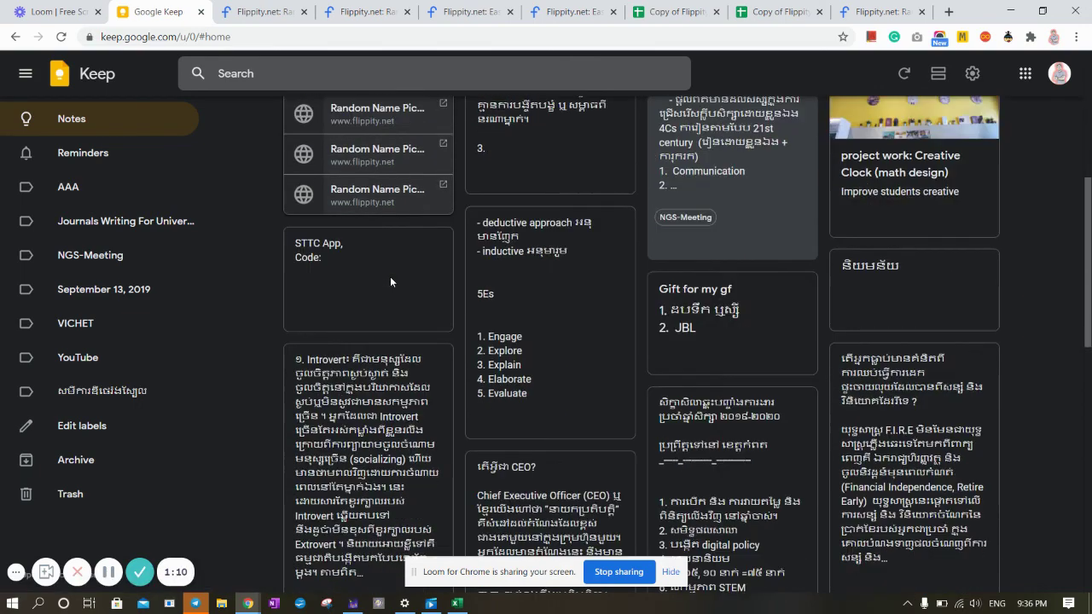
{"action": "scroll", "coordinate": [390, 281], "scroll_direction": "up", "scroll_amount": 2}
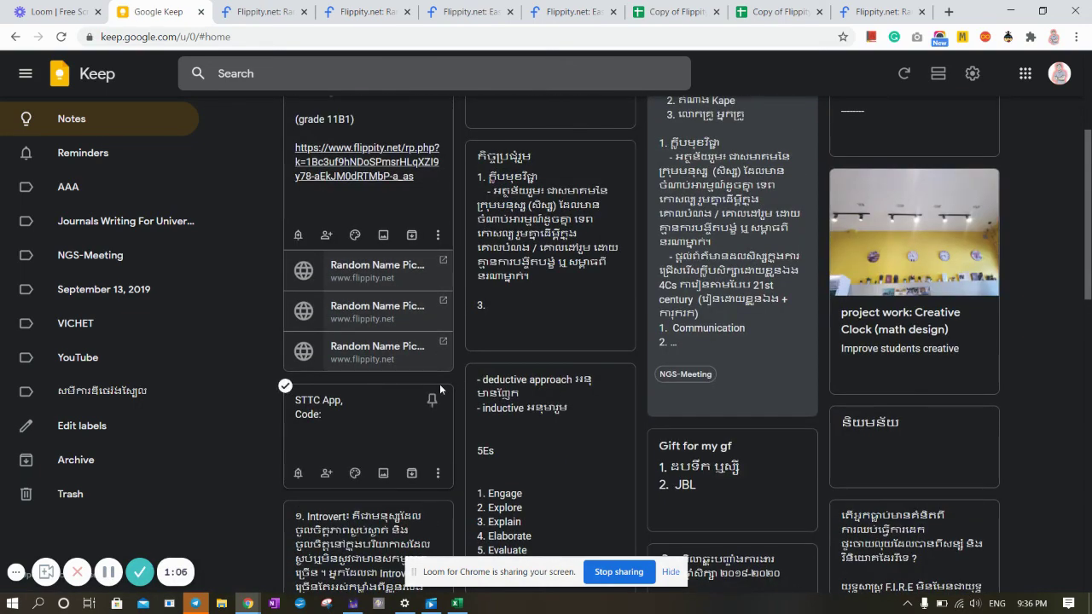
{"action": "scroll", "coordinate": [439, 384], "scroll_direction": "up", "scroll_amount": 1}
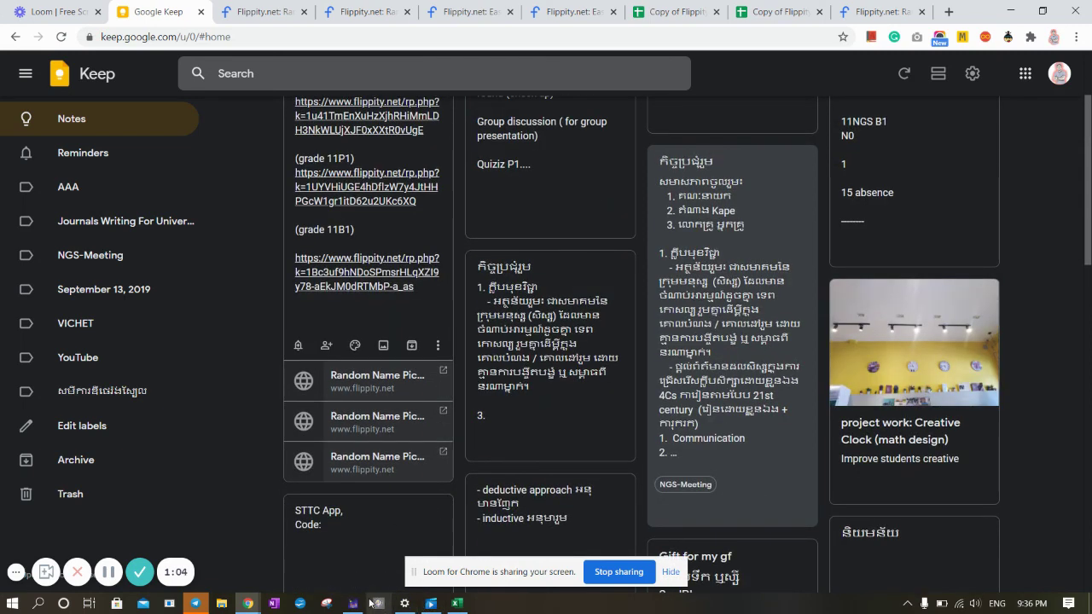